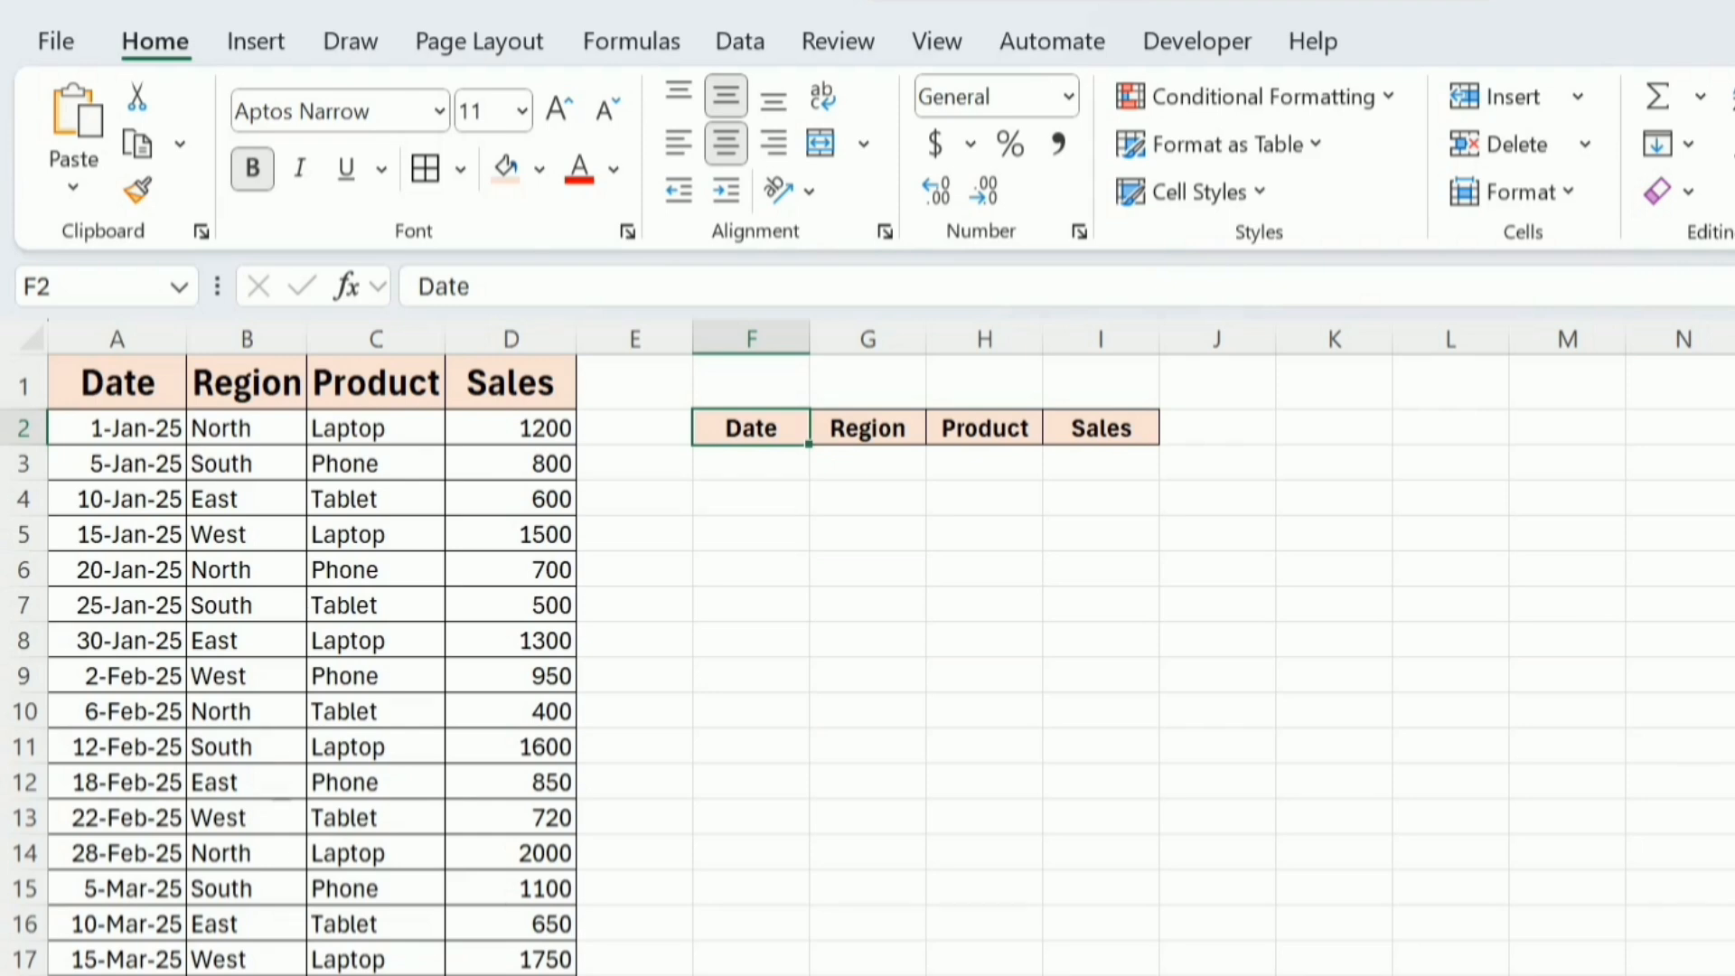
Start a FILTER formula in cell F3 with the data range A2:D21 as its array.
{"action": "left_click", "coordinate": [803, 474]}
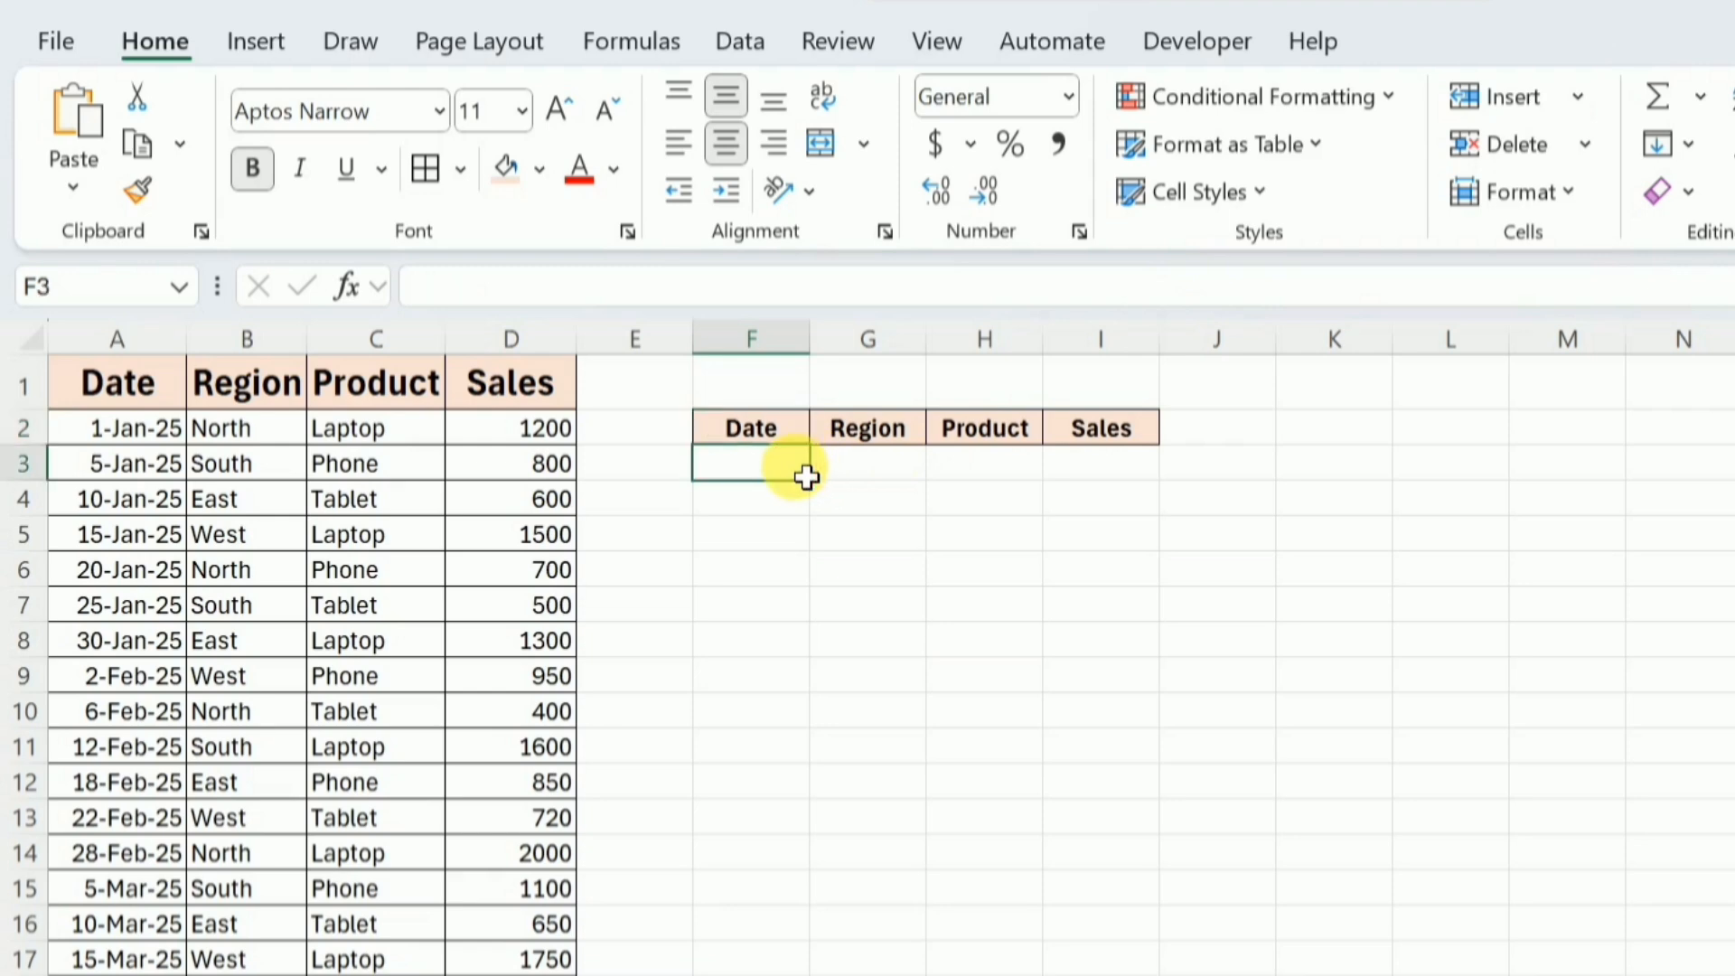
{"action": "type", "text": "=filter"}
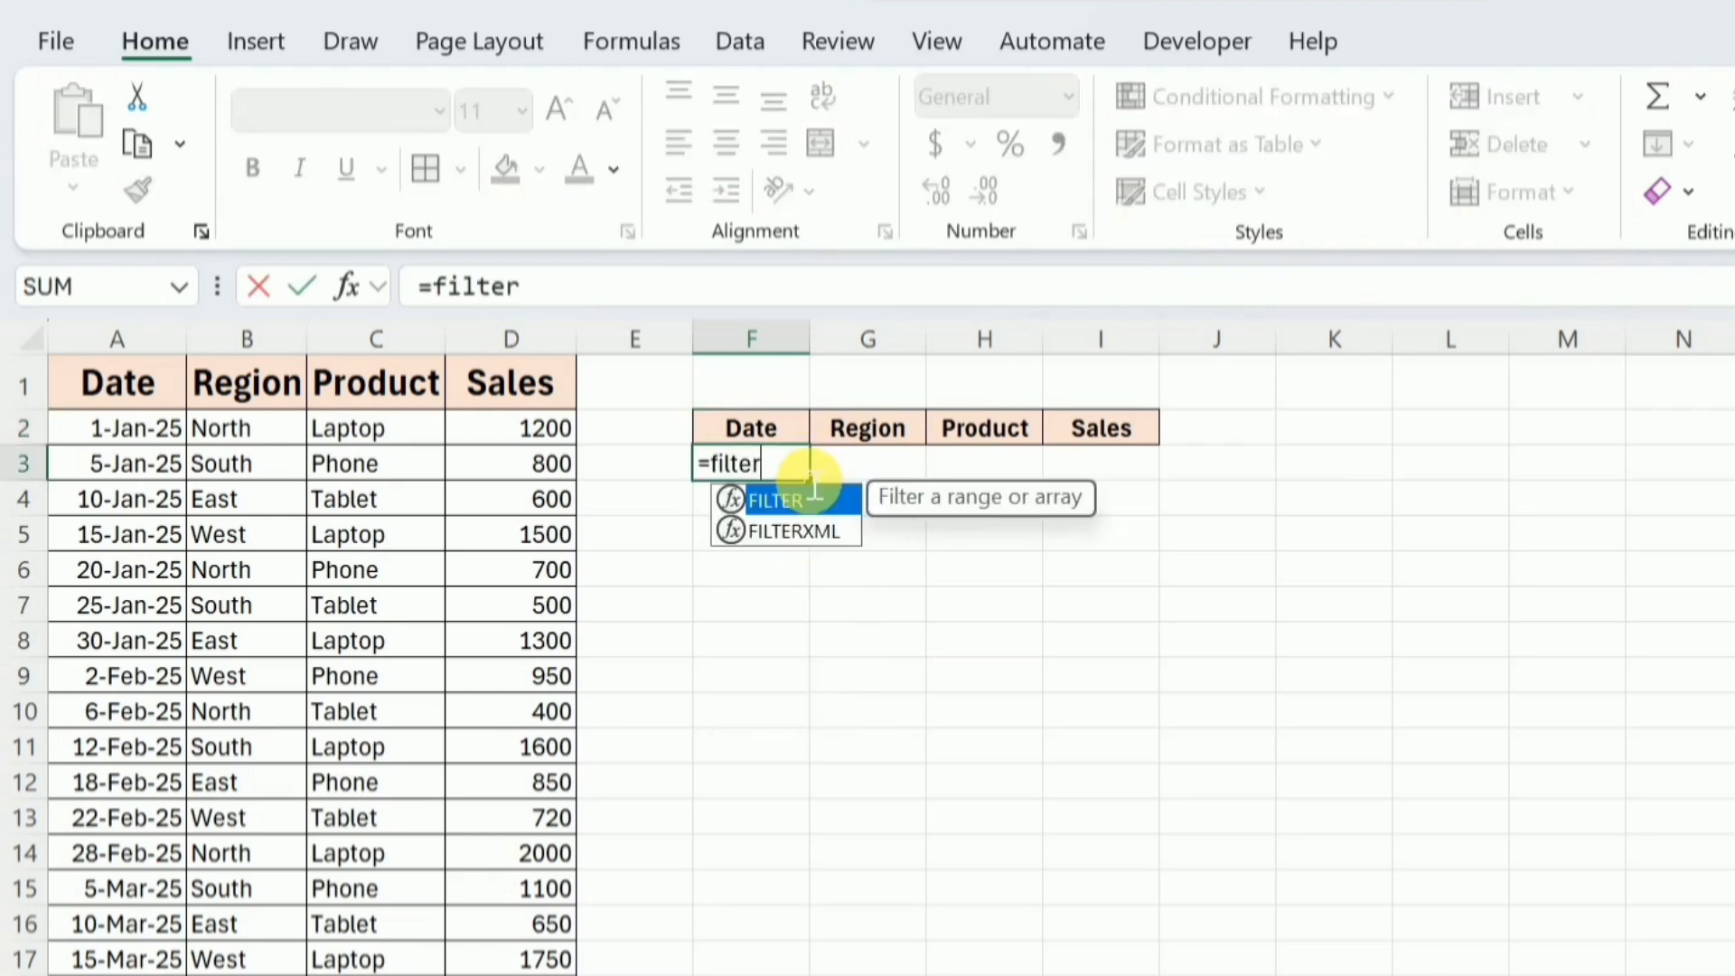
{"action": "type", "text": "("}
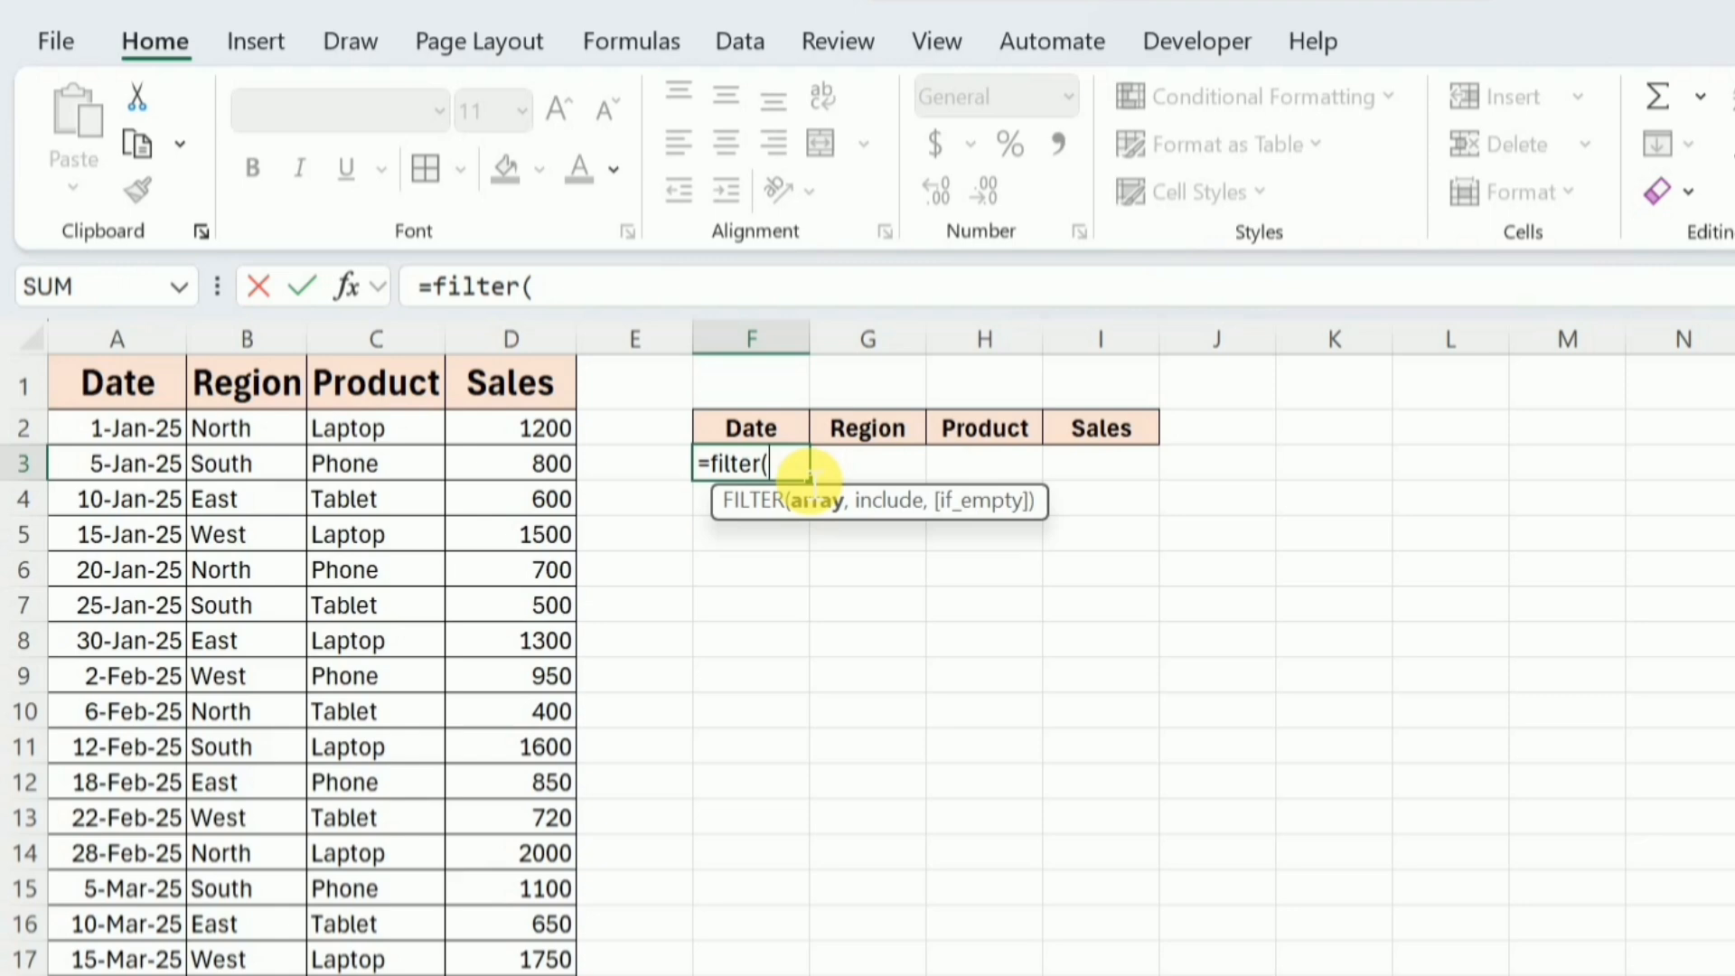
{"action": "left_click", "coordinate": [130, 429]}
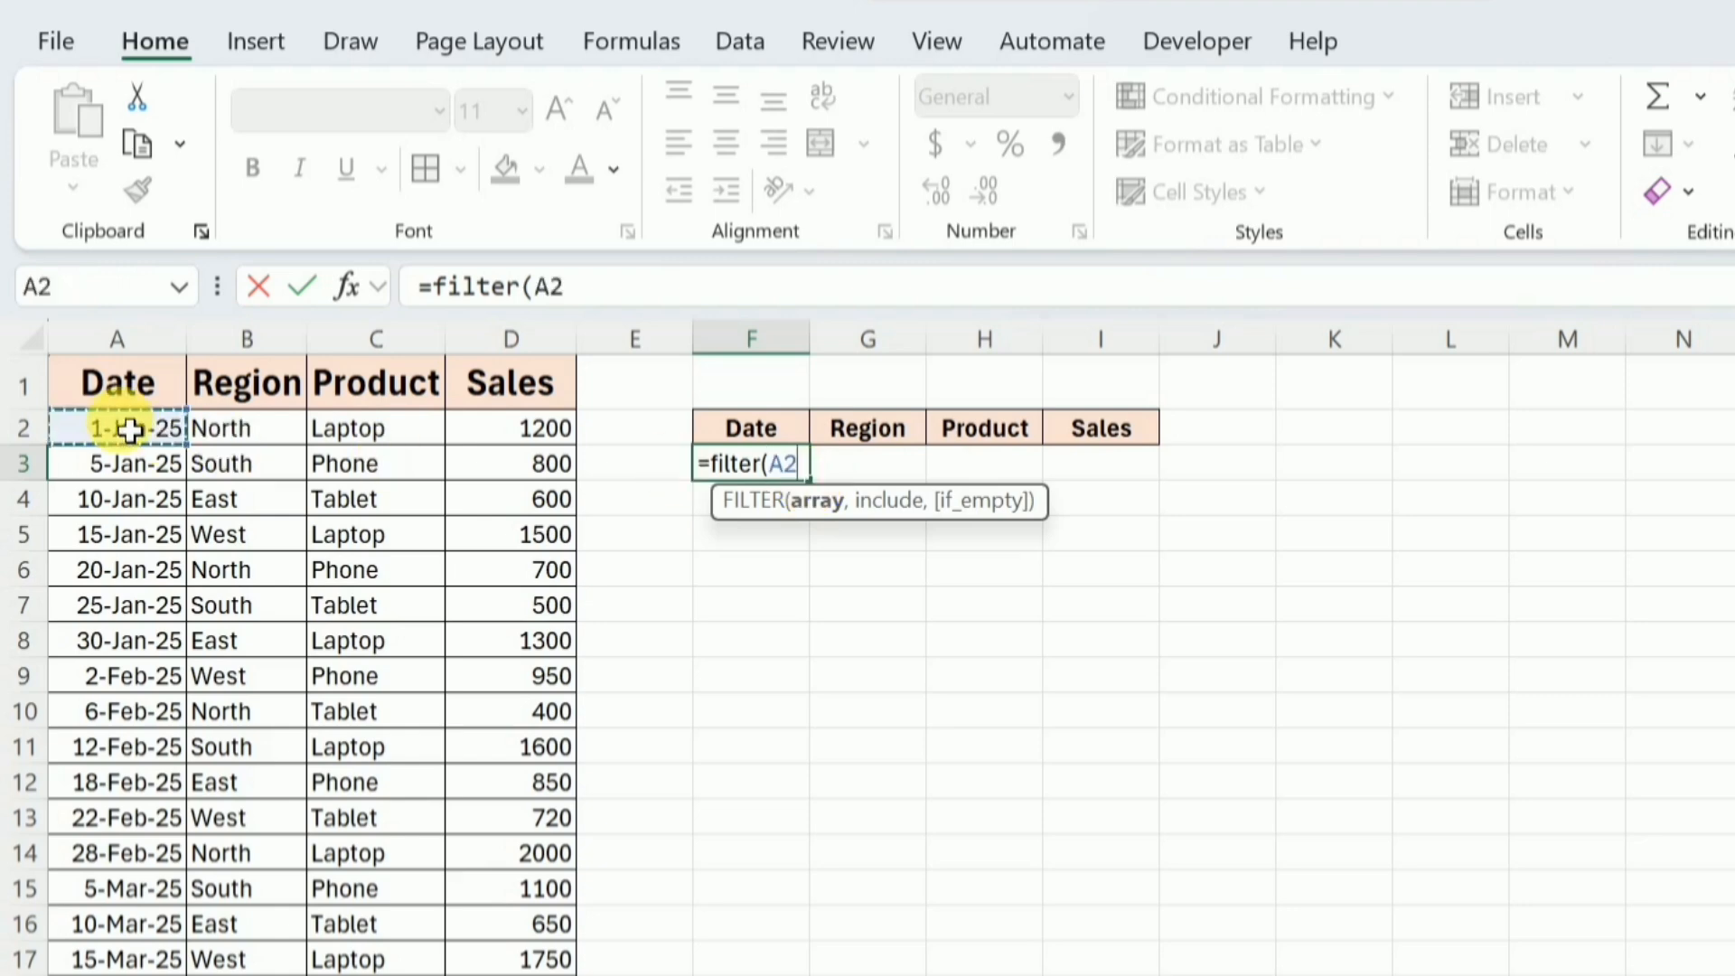
{"action": "key", "text": "ctrl+shift+Right"}
{"action": "key", "text": "ctrl+shift+Down"}
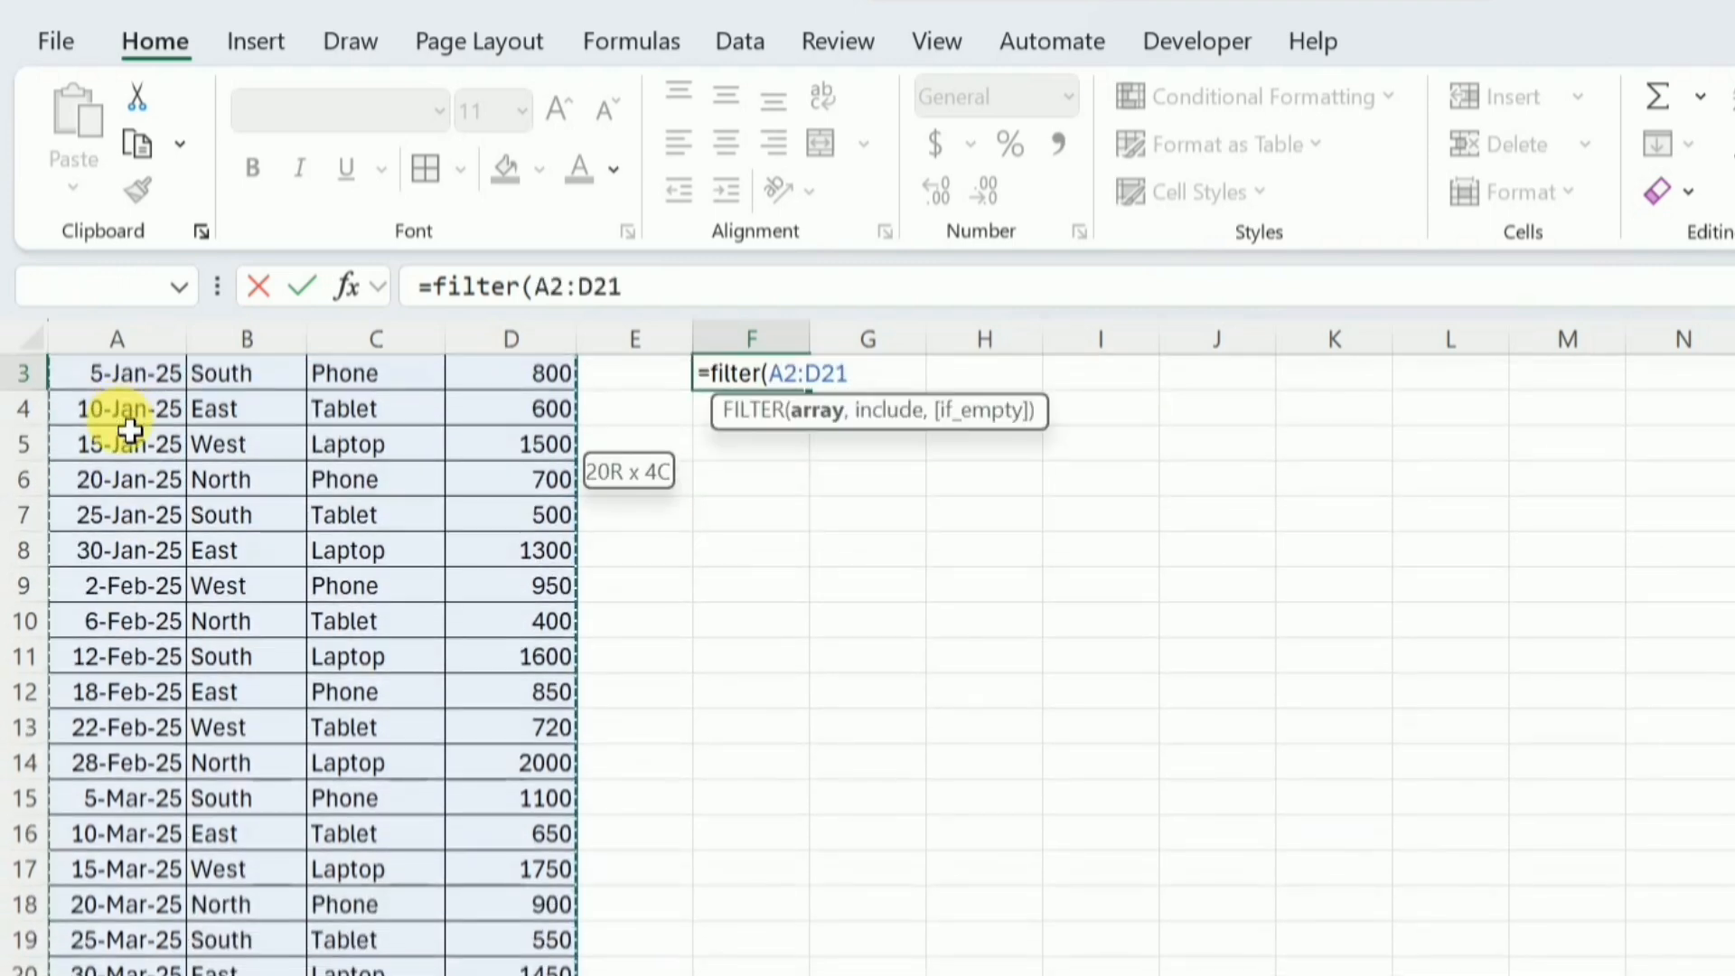
{"action": "key", "text": "ctrl+BackSpace"}
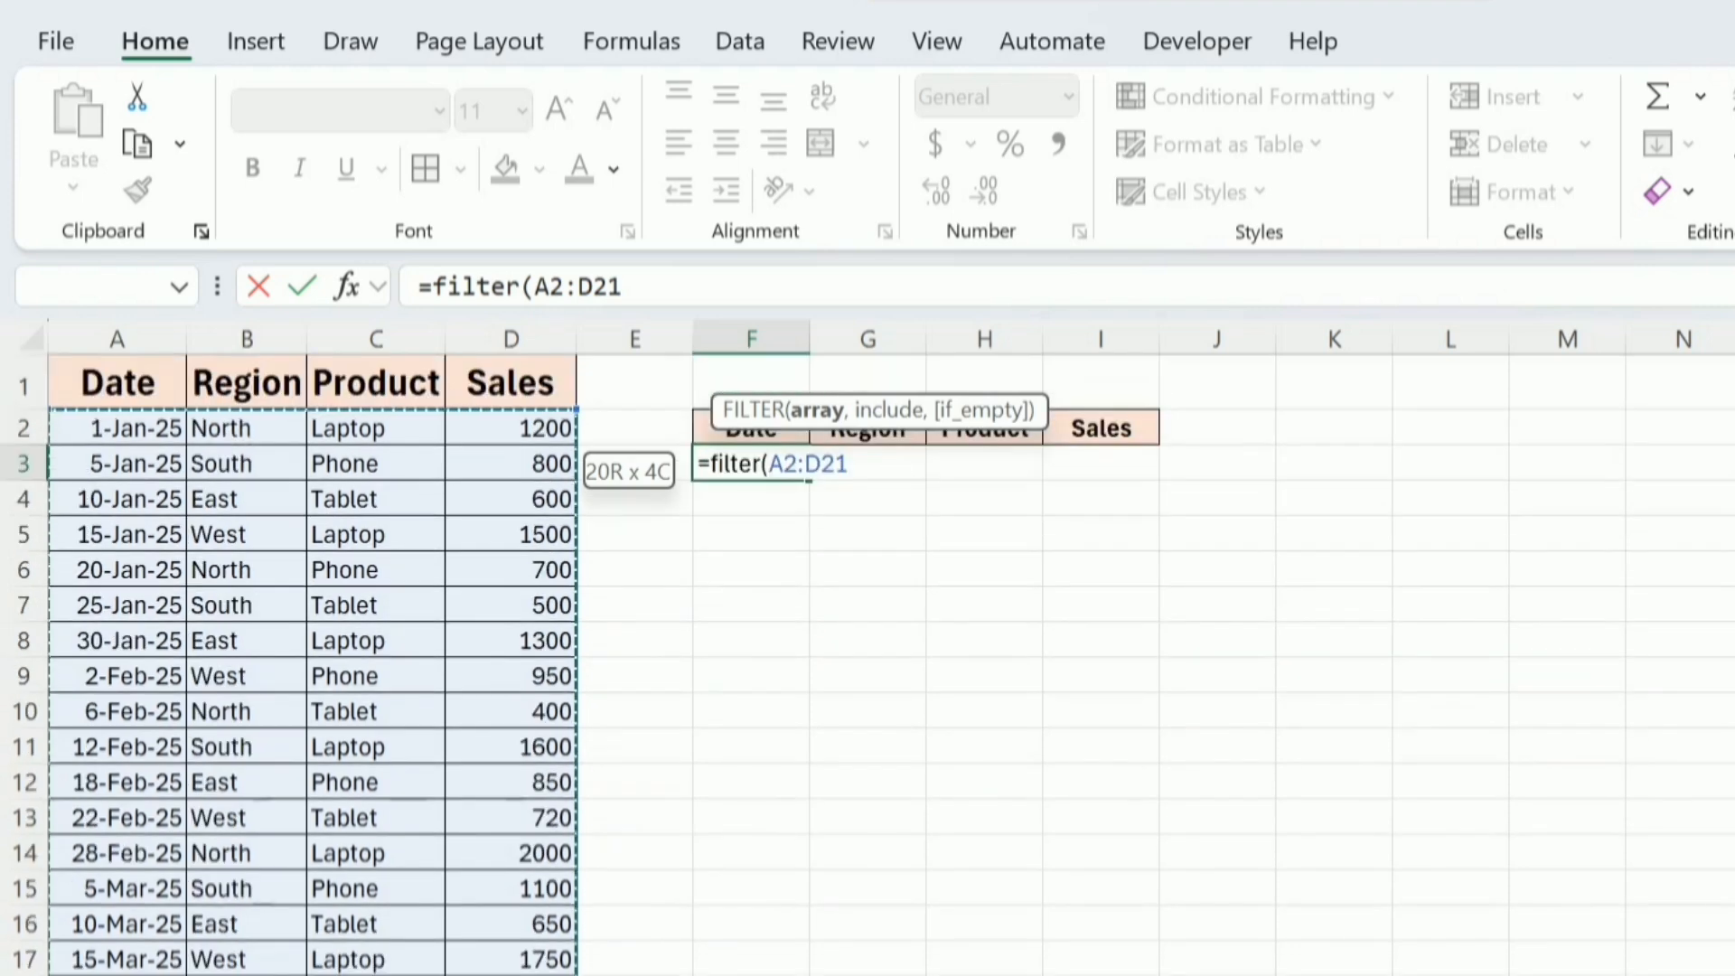
{"action": "type", "text": ","}
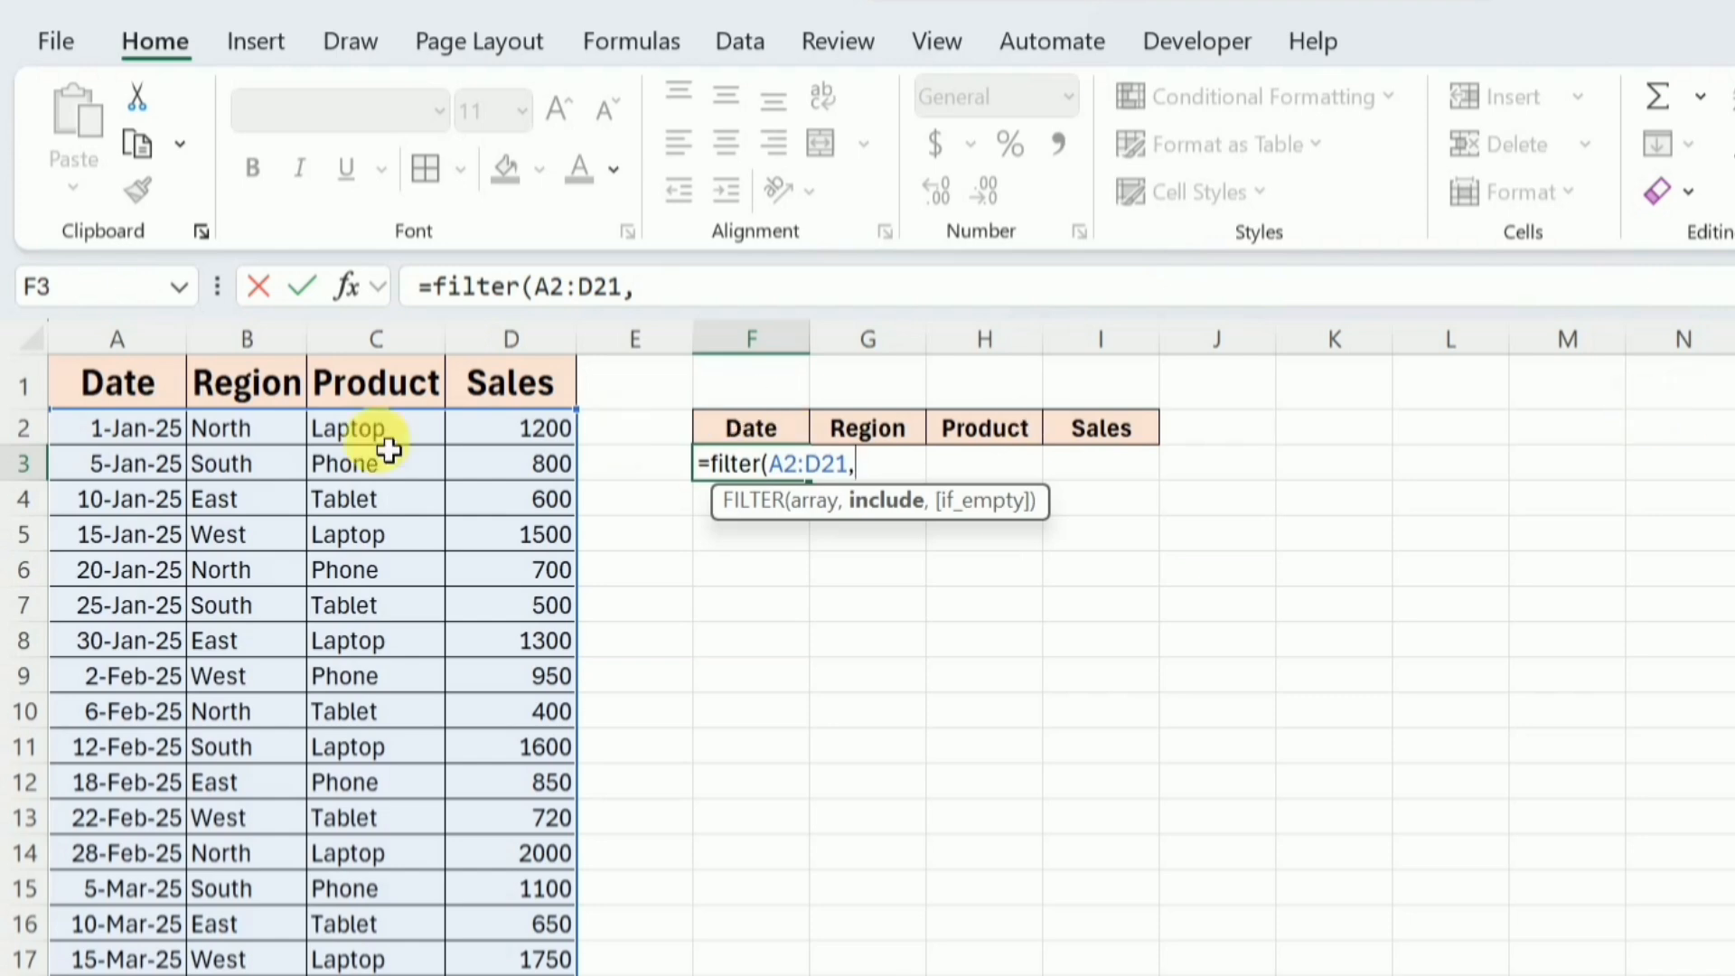
Complete the FILTER formula with the include condition B2:B21="North" and enter it.
{"action": "left_click", "coordinate": [271, 441]}
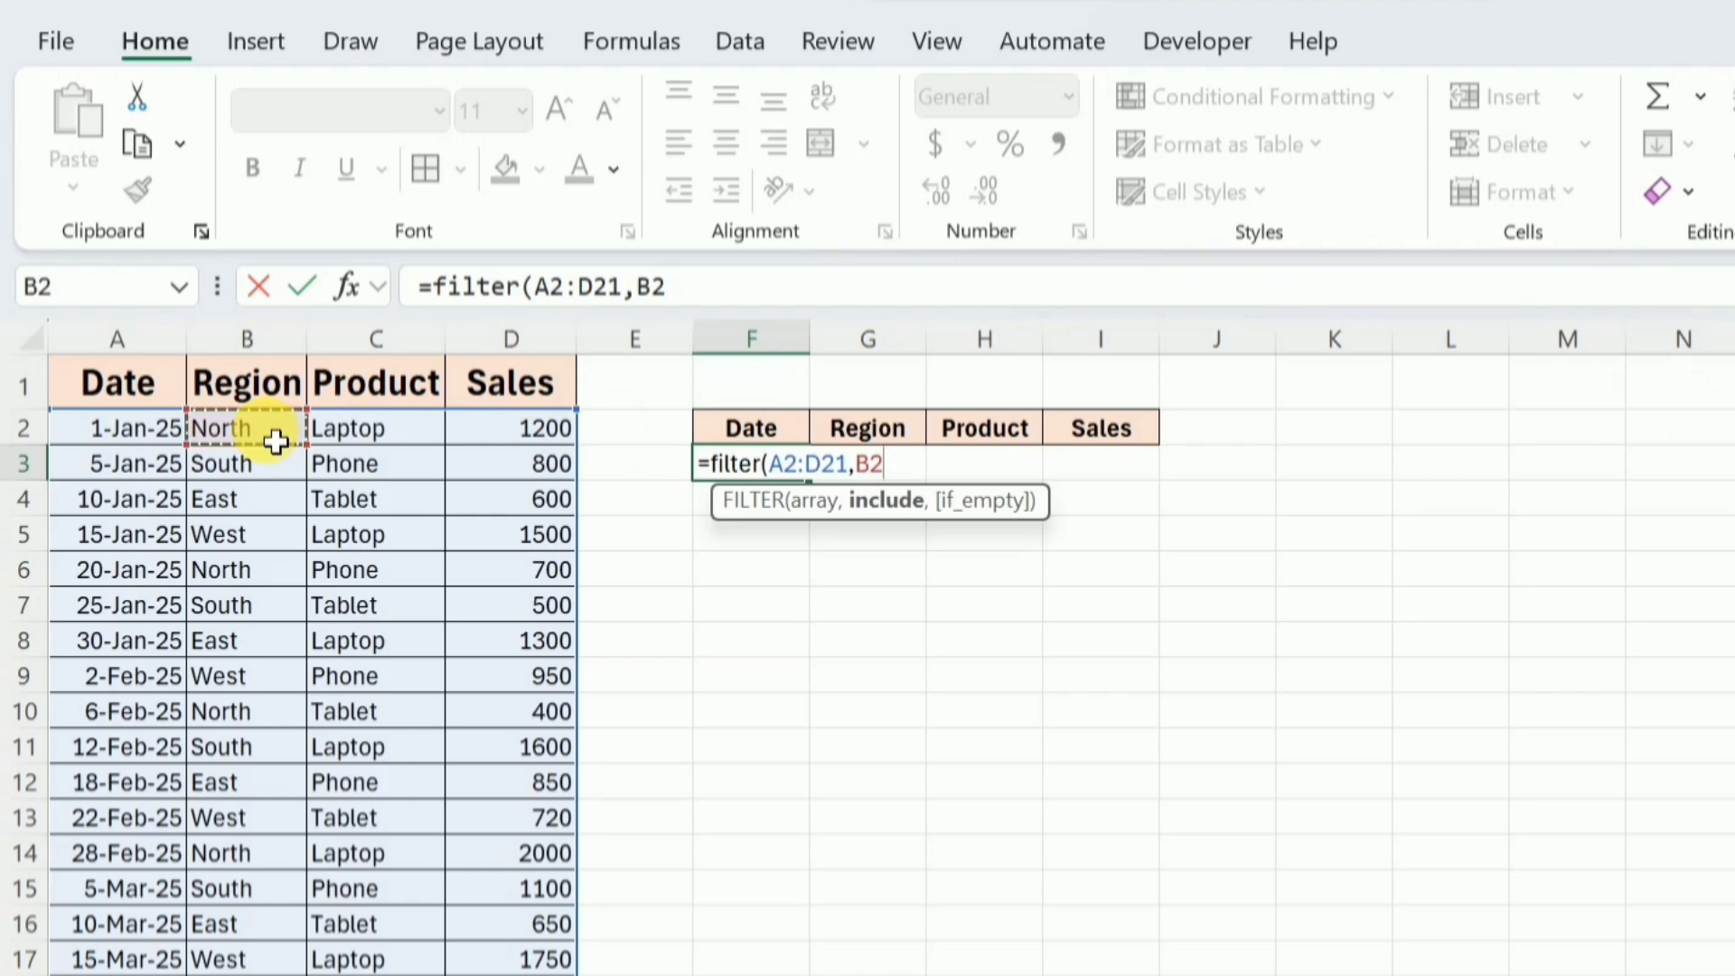
{"action": "key", "text": "ctrl+shift+Down"}
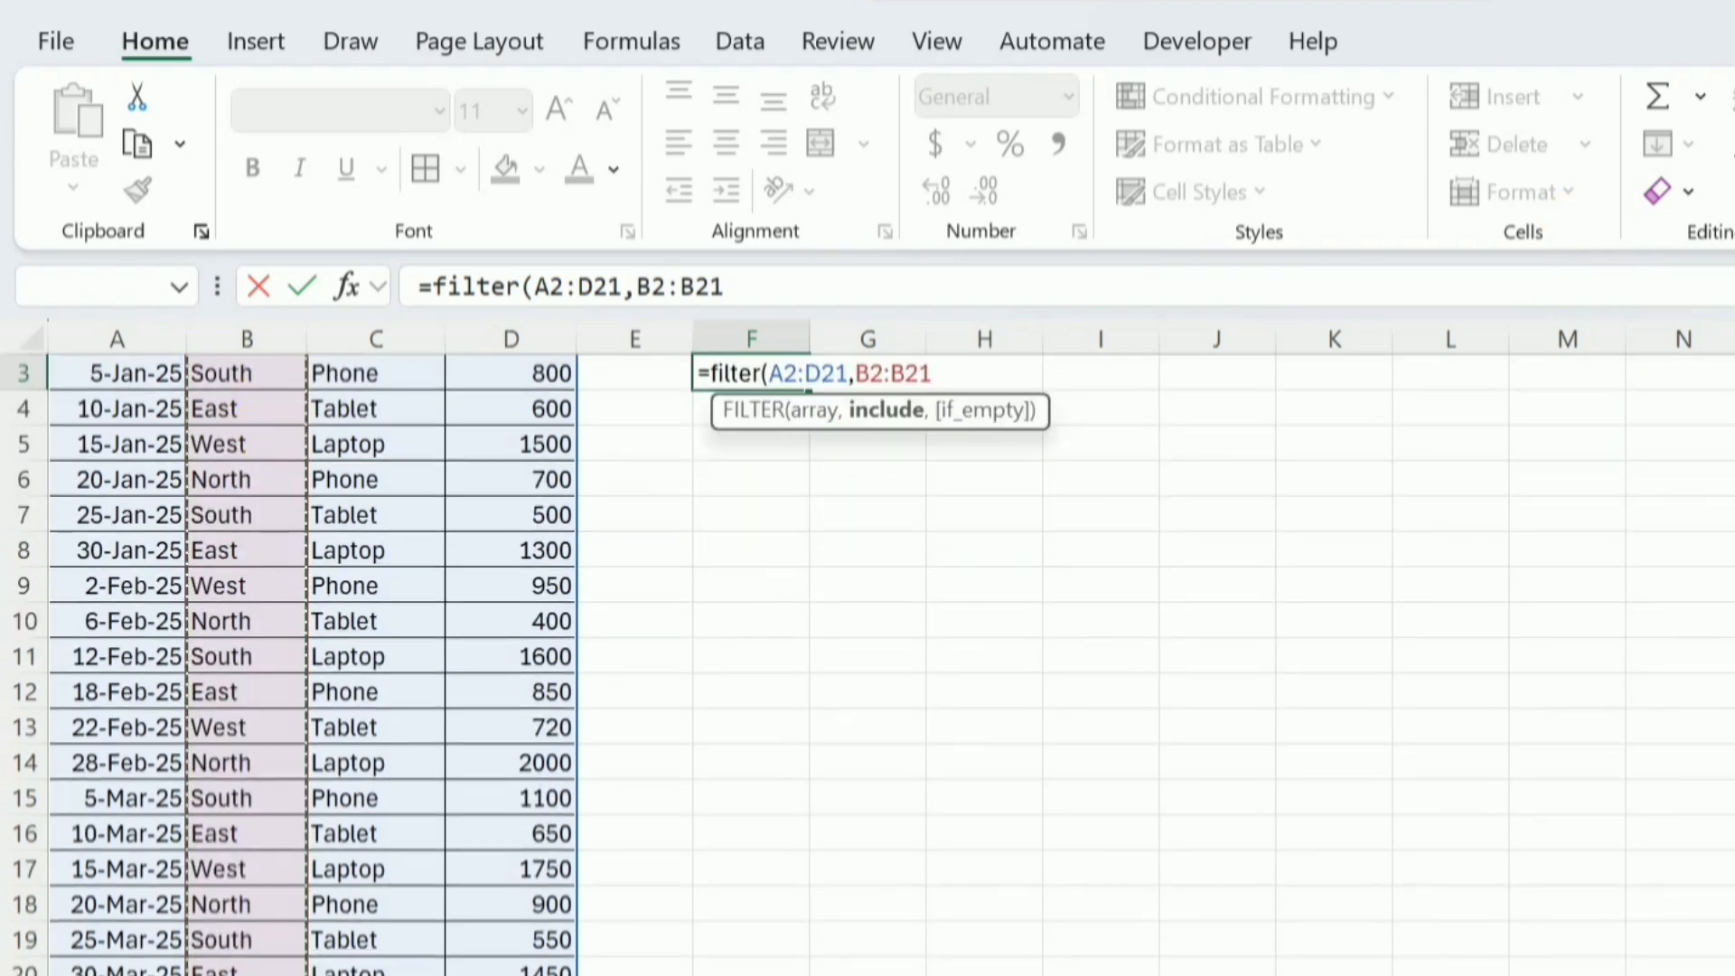
{"action": "scroll", "coordinate": [361, 632], "scroll_direction": "up", "scroll_amount": 1}
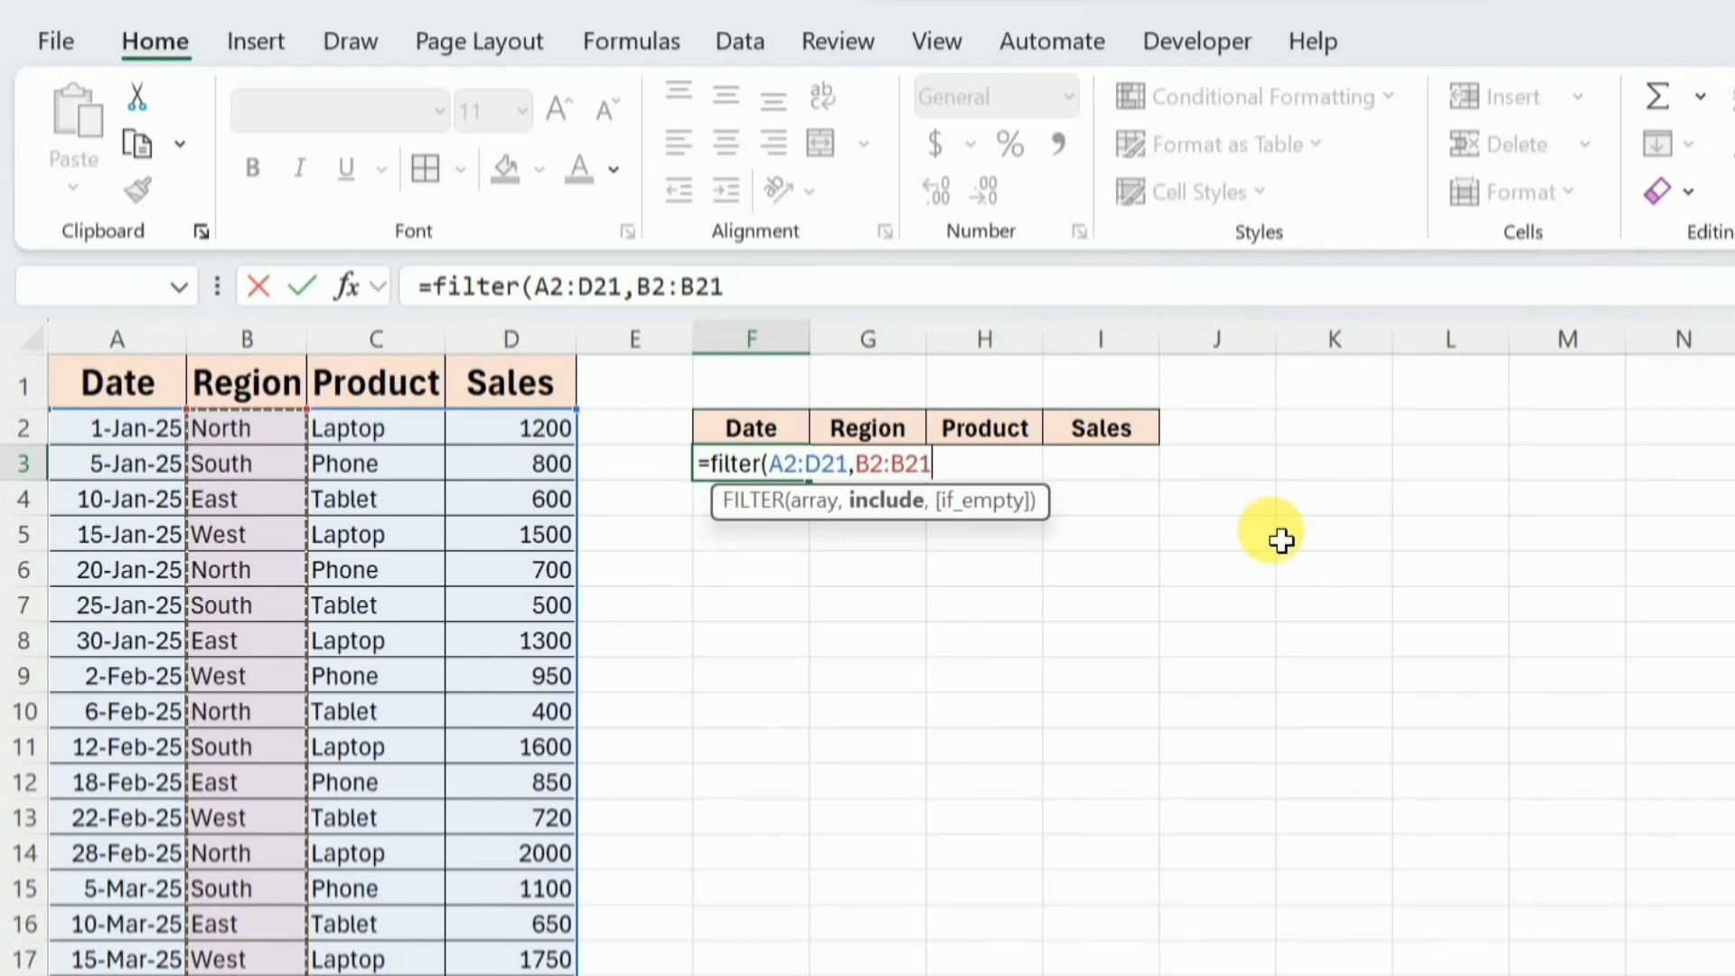
{"action": "type", "text": "="}
{"action": "type", "text": "\"N"}
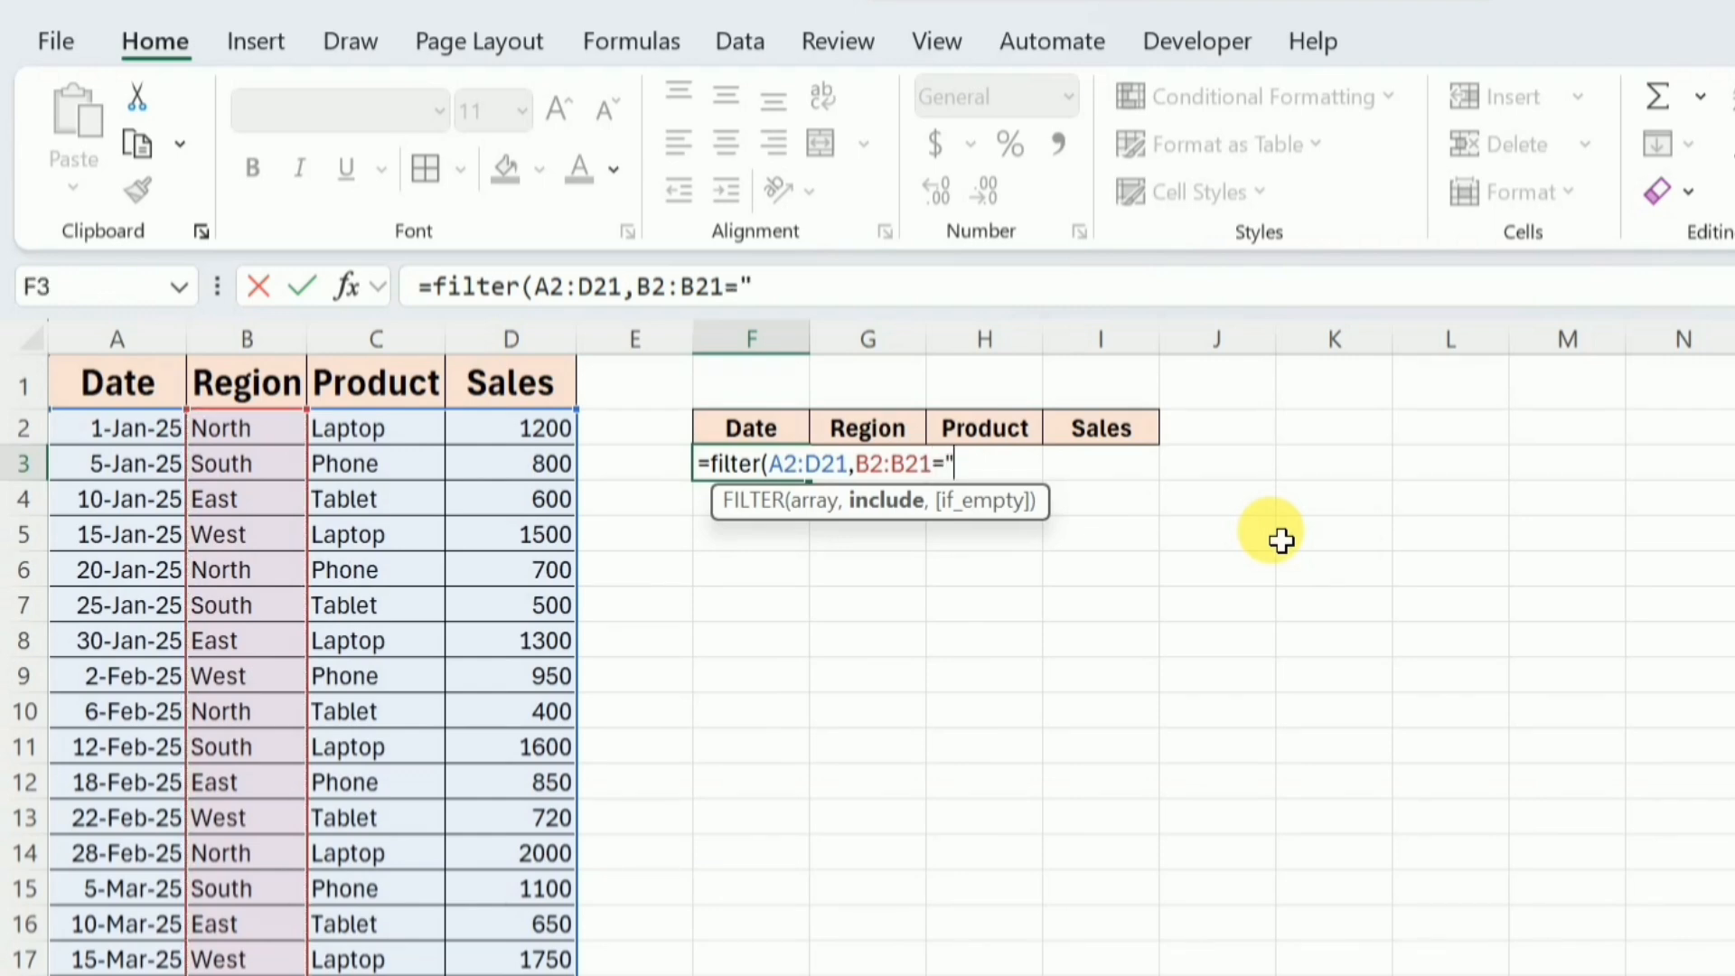
{"action": "type", "text": "orth\""}
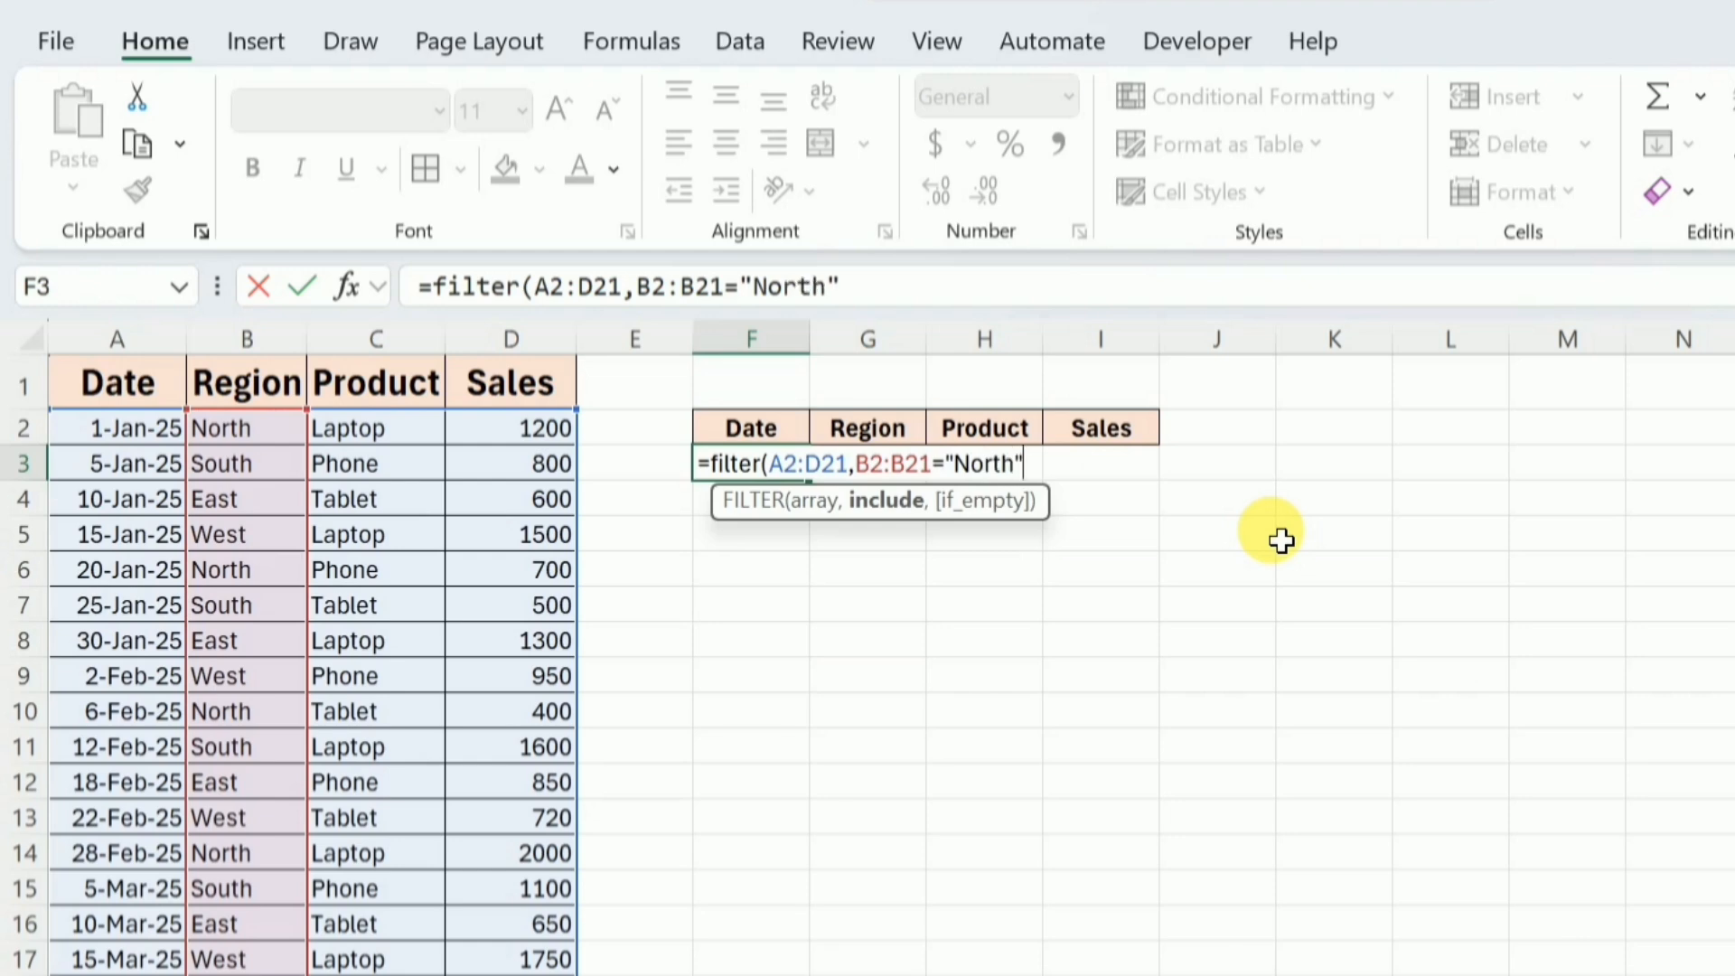
{"action": "type", "text": ")"}
{"action": "key", "text": "Return"}
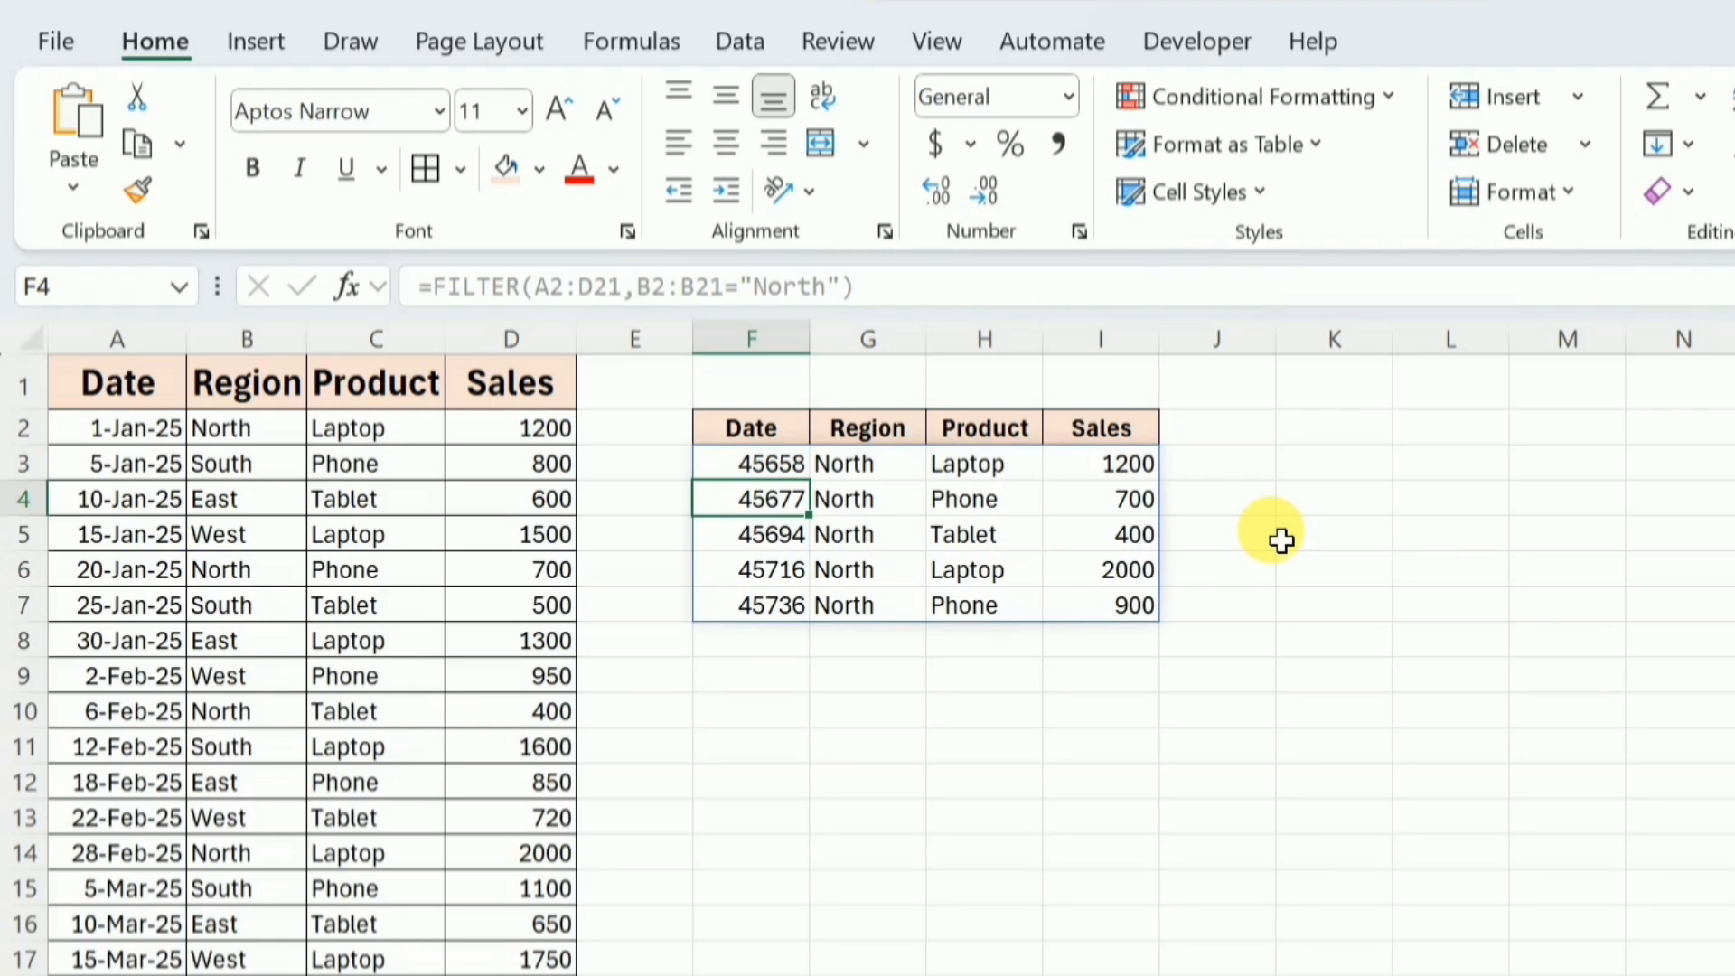
Remove the region condition from the FILTER formula in F3, keeping the array A2:D21.
{"action": "left_click", "coordinate": [770, 463]}
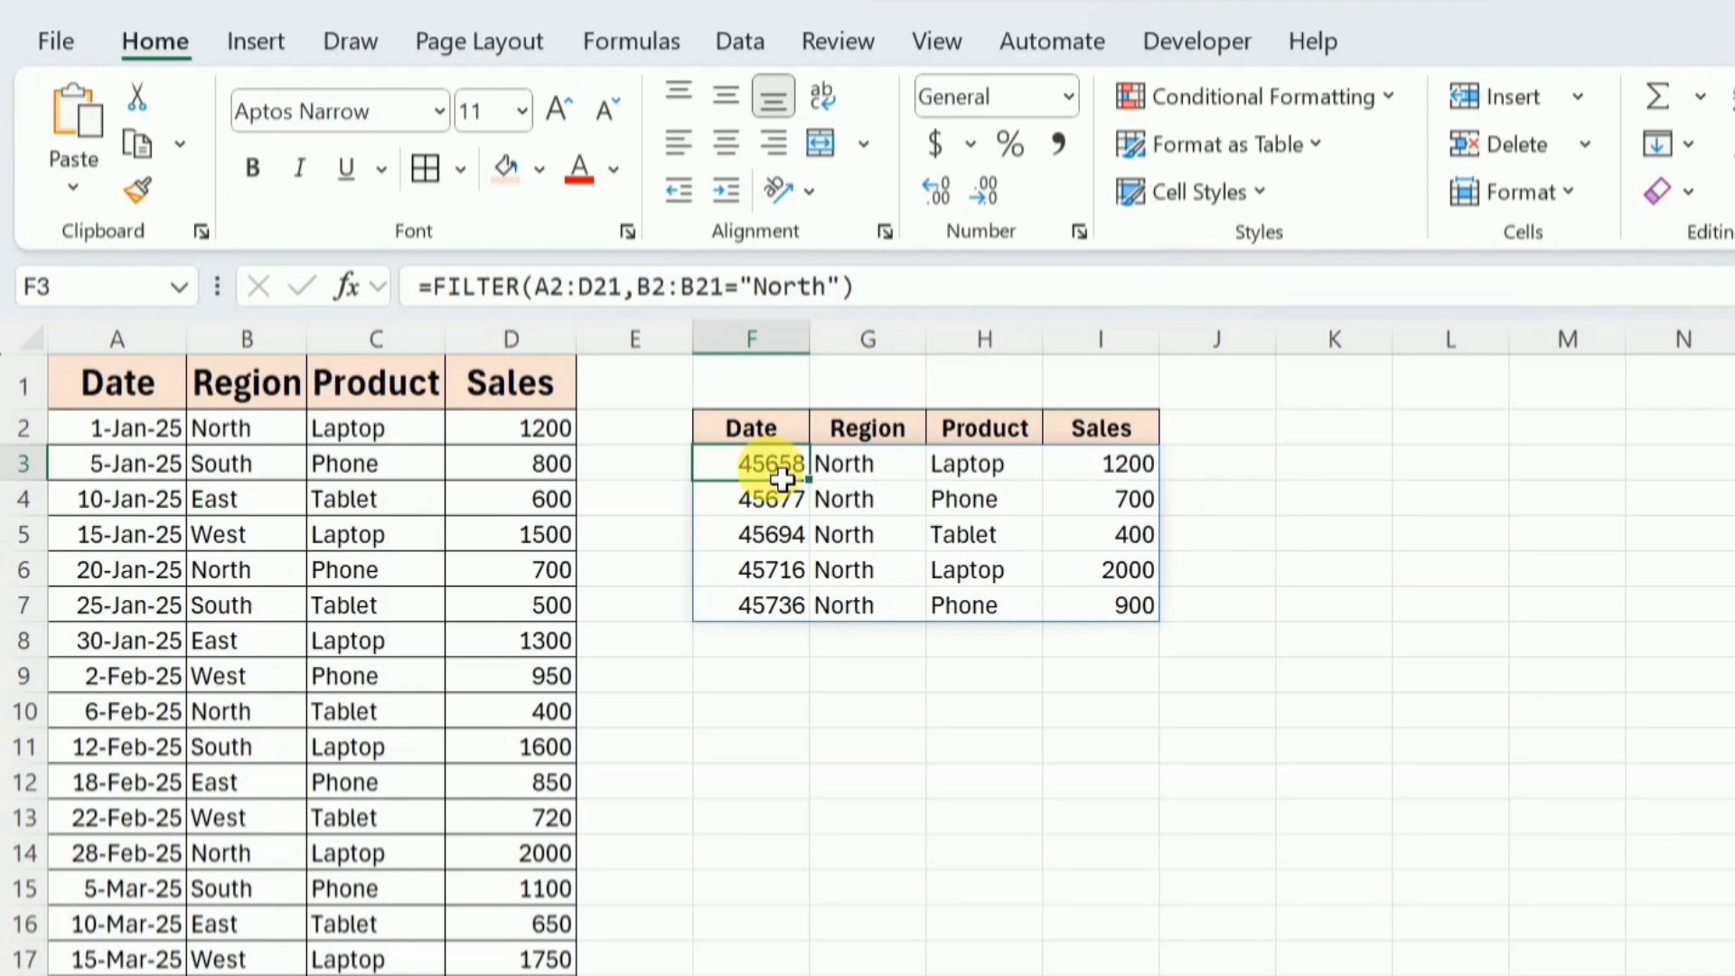
{"action": "left_click", "coordinate": [854, 307]}
{"action": "key", "text": "BackSpace"}
{"action": "key", "text": "BackSpace"}
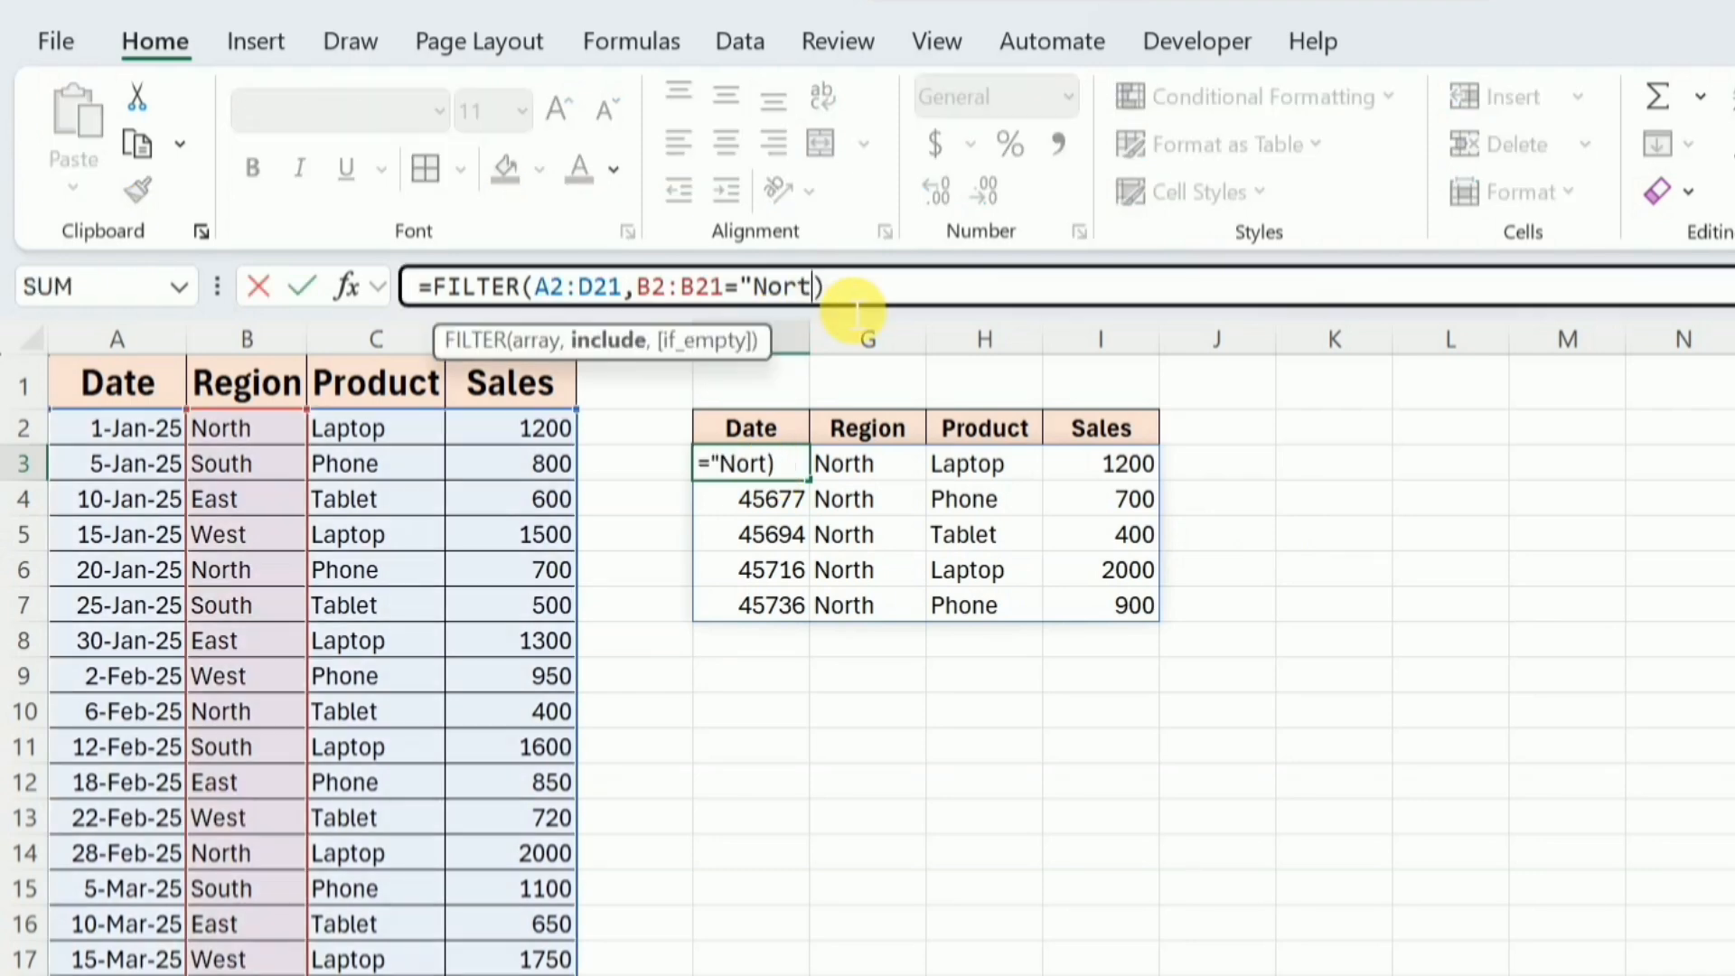
{"action": "key", "text": "BackSpace"}
{"action": "key", "text": "BackSpace"}
{"action": "key", "text": "BackSpace"}
{"action": "key", "text": "BackSpace"}
{"action": "key", "text": "BackSpace"}
{"action": "key", "text": "BackSpace"}
{"action": "key", "text": "BackSpace"}
{"action": "key", "text": "BackSpace"}
{"action": "key", "text": "BackSpace"}
{"action": "key", "text": "BackSpace"}
{"action": "key", "text": "BackSpace"}
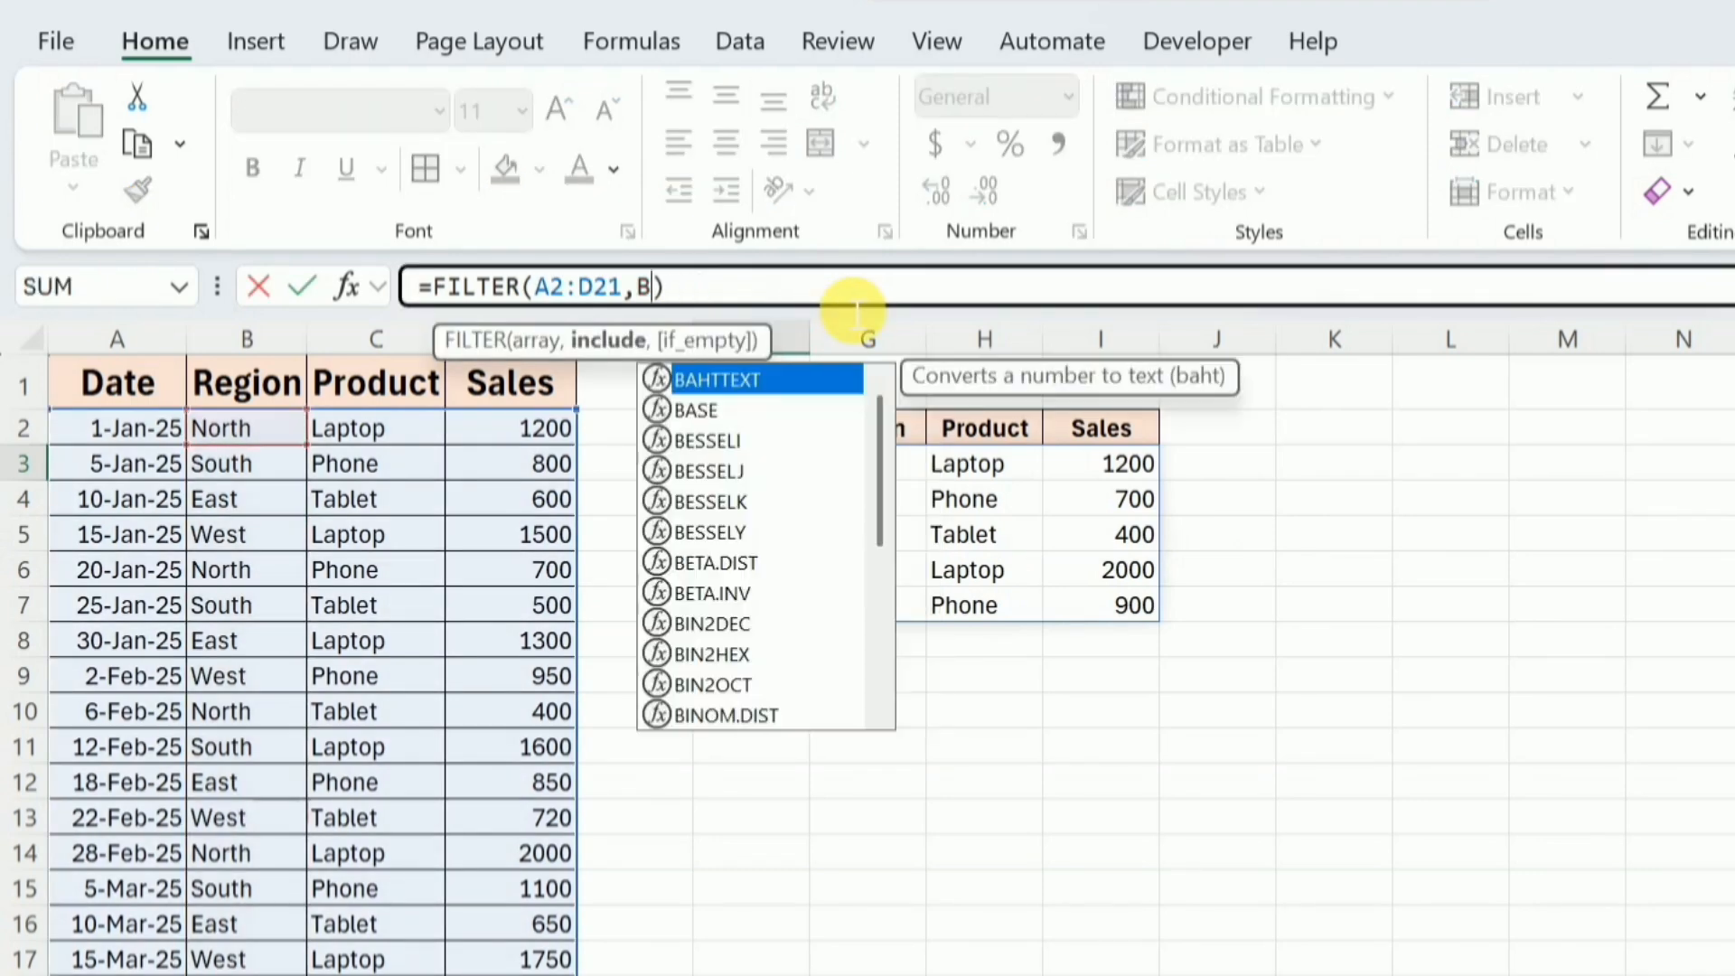
{"action": "key", "text": "BackSpace"}
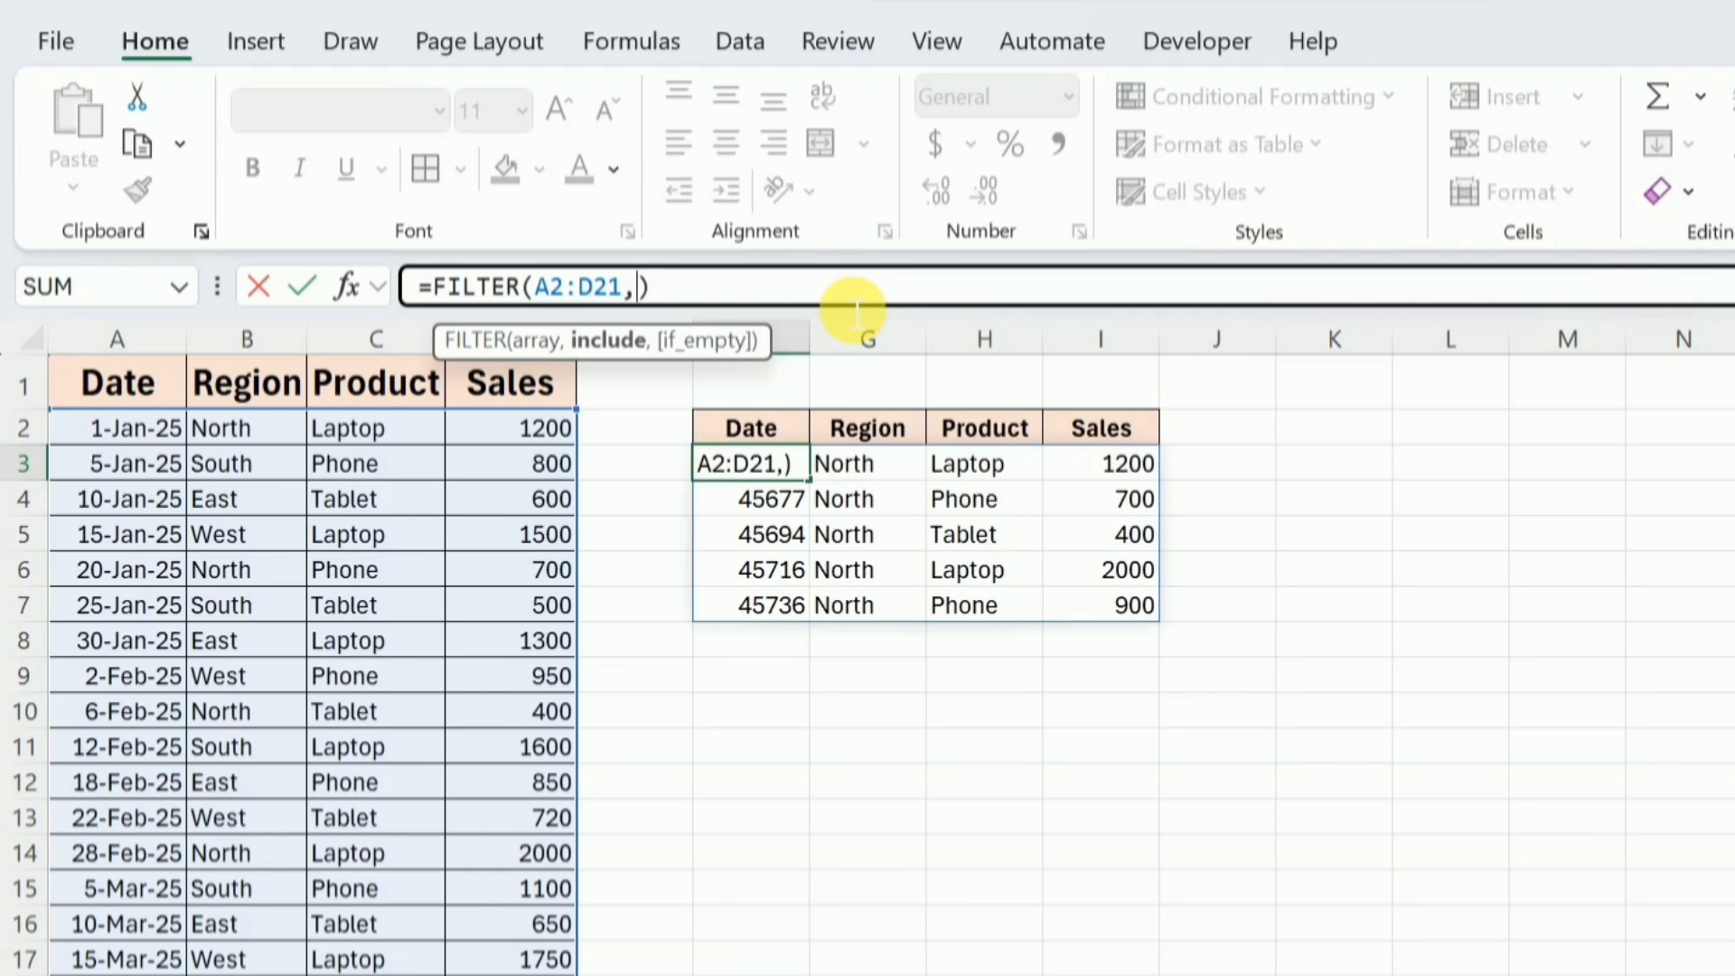
Set the formula's include condition to C2:C21="Laptop" and enter it.
{"action": "left_click", "coordinate": [418, 438]}
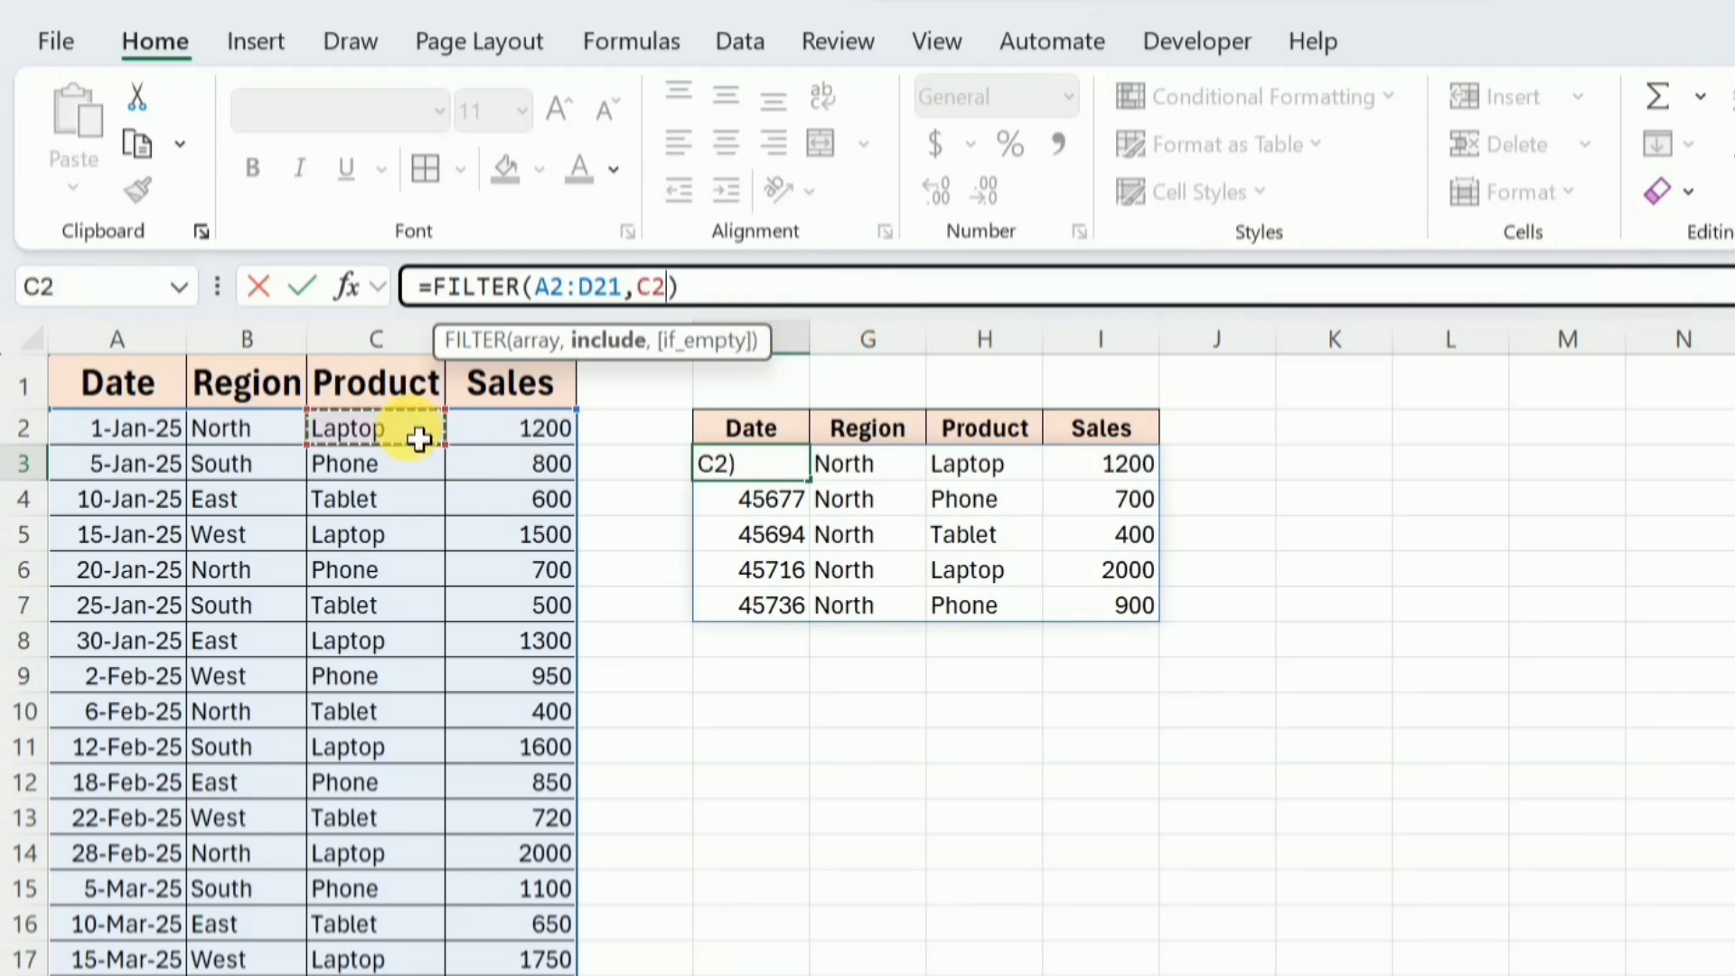
{"action": "key", "text": "ctrl+shift+Down"}
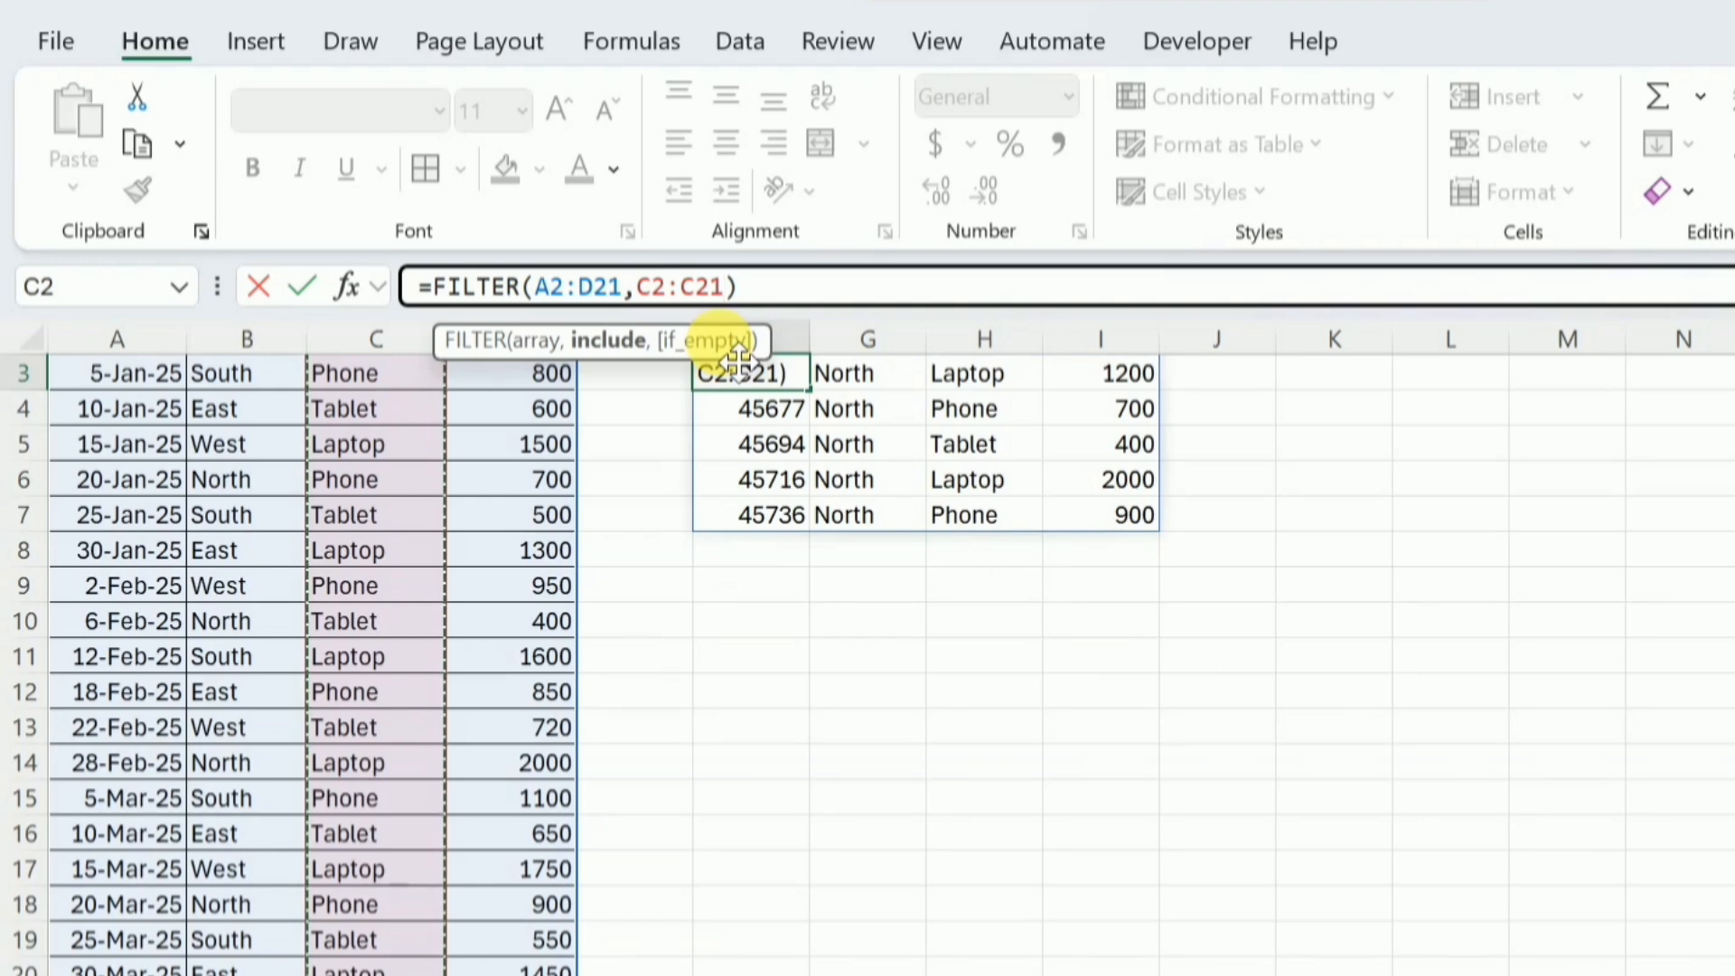
{"action": "type", "text": "=\""}
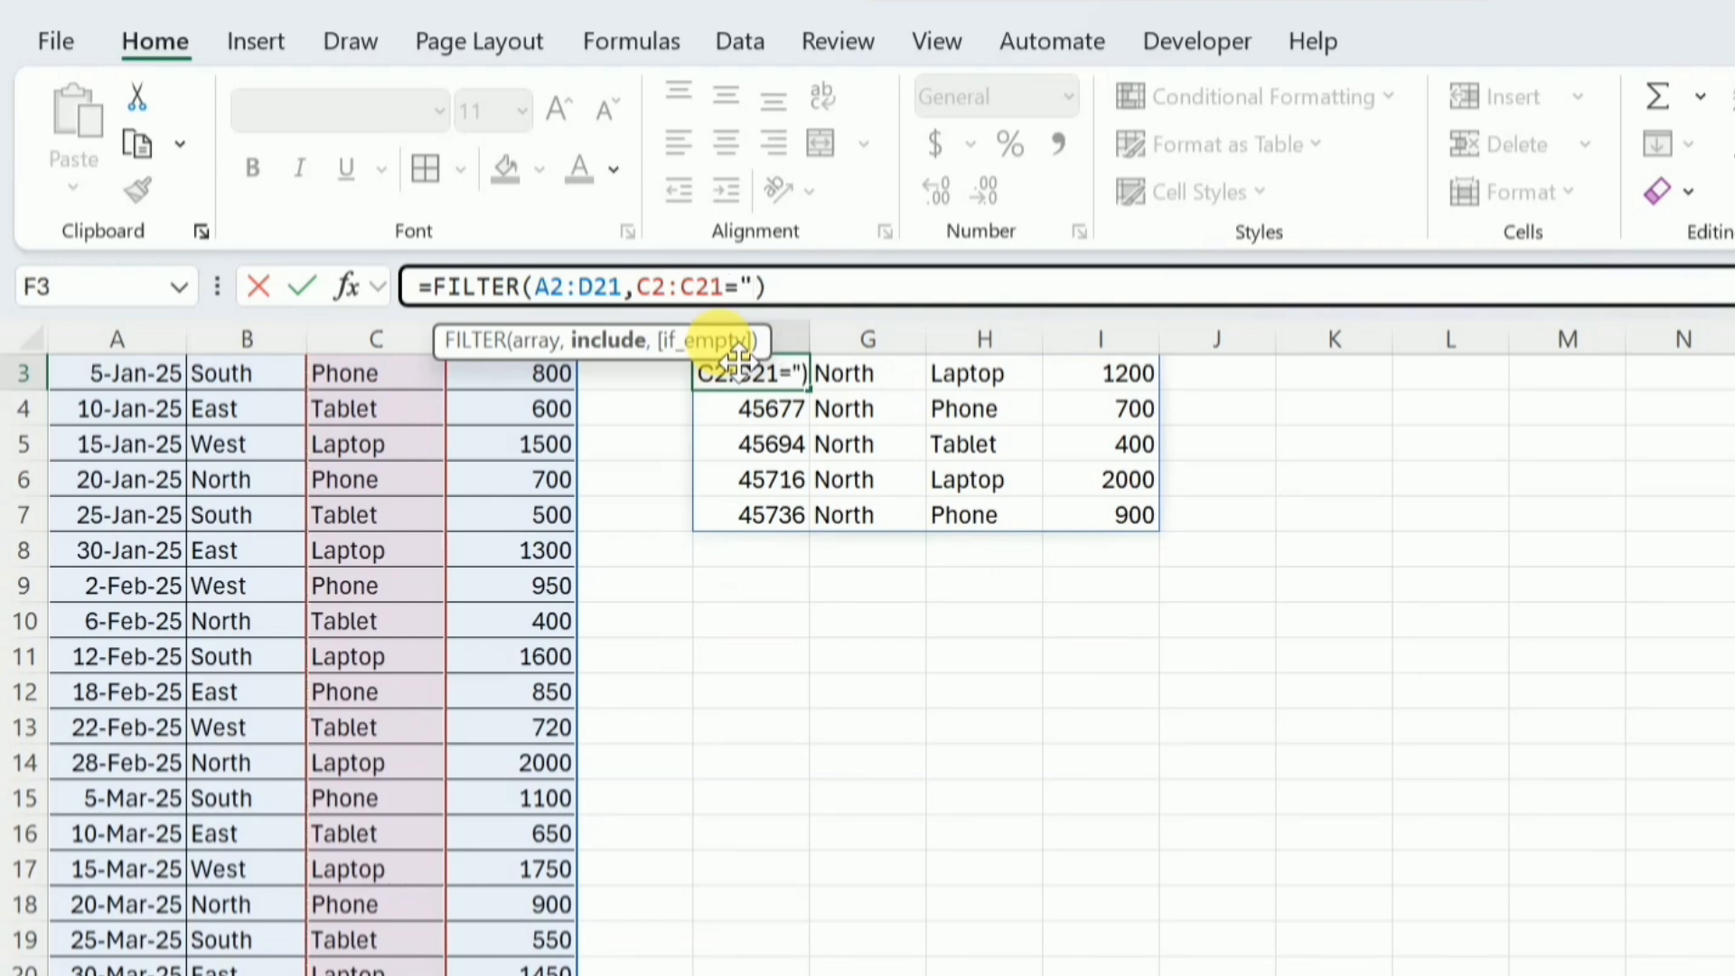
{"action": "type", "text": "Lap"}
{"action": "type", "text": "top"}
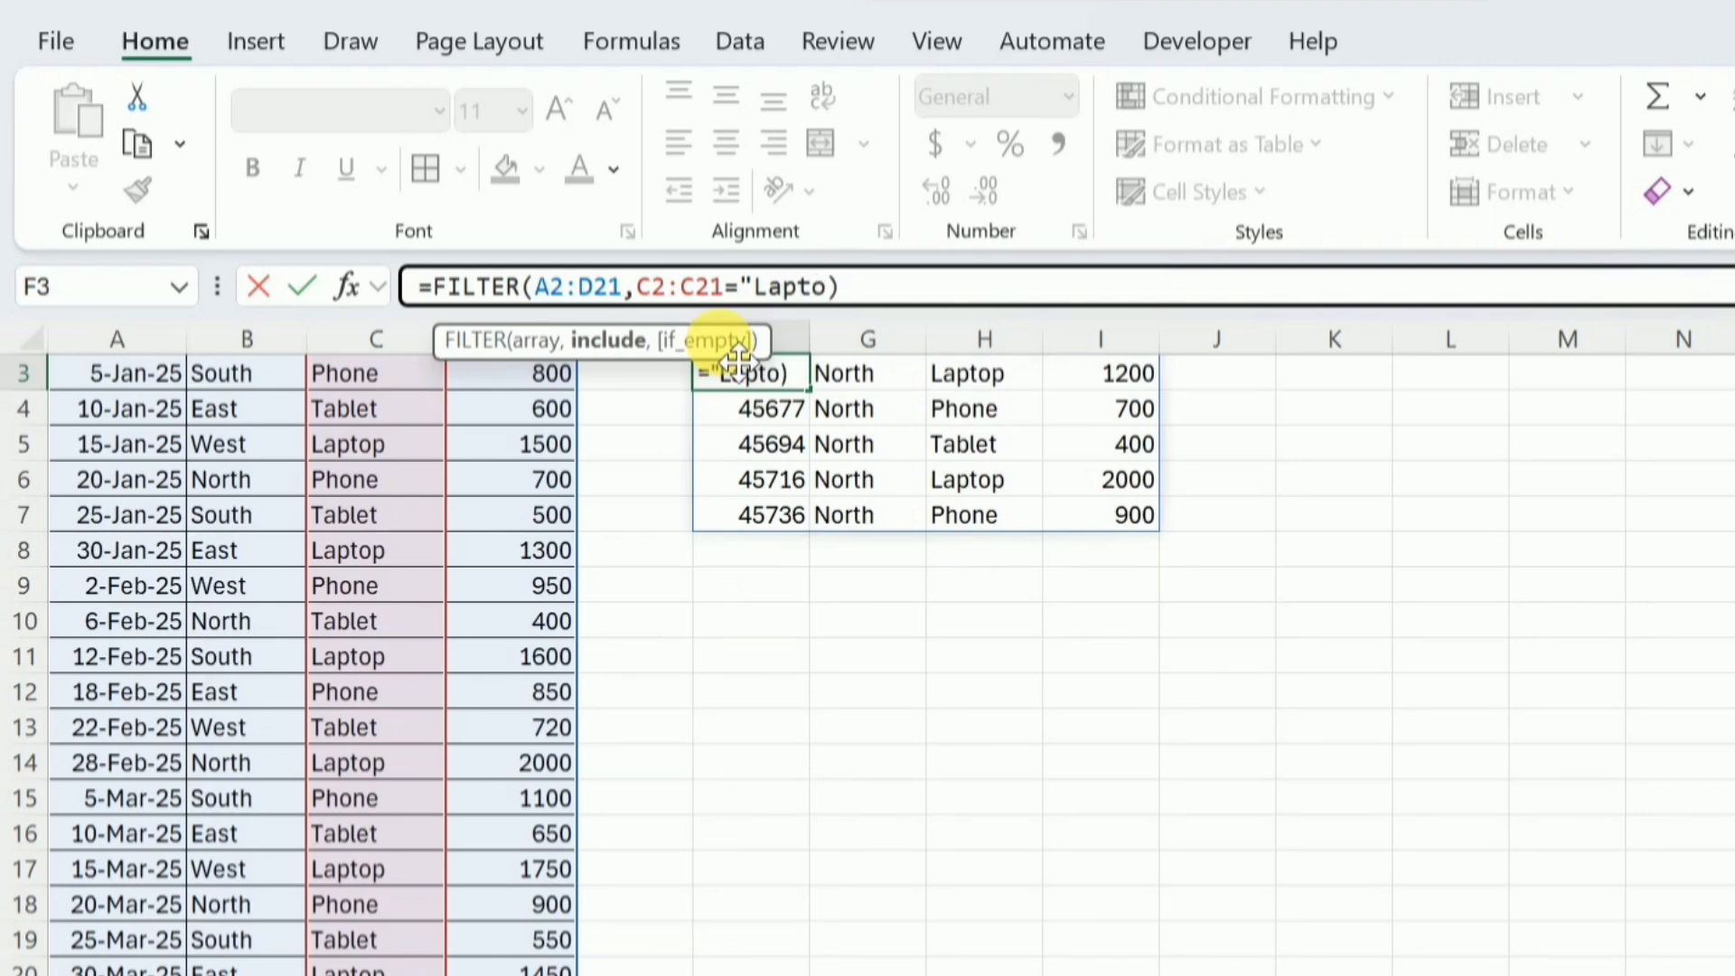
{"action": "type", "text": "\""}
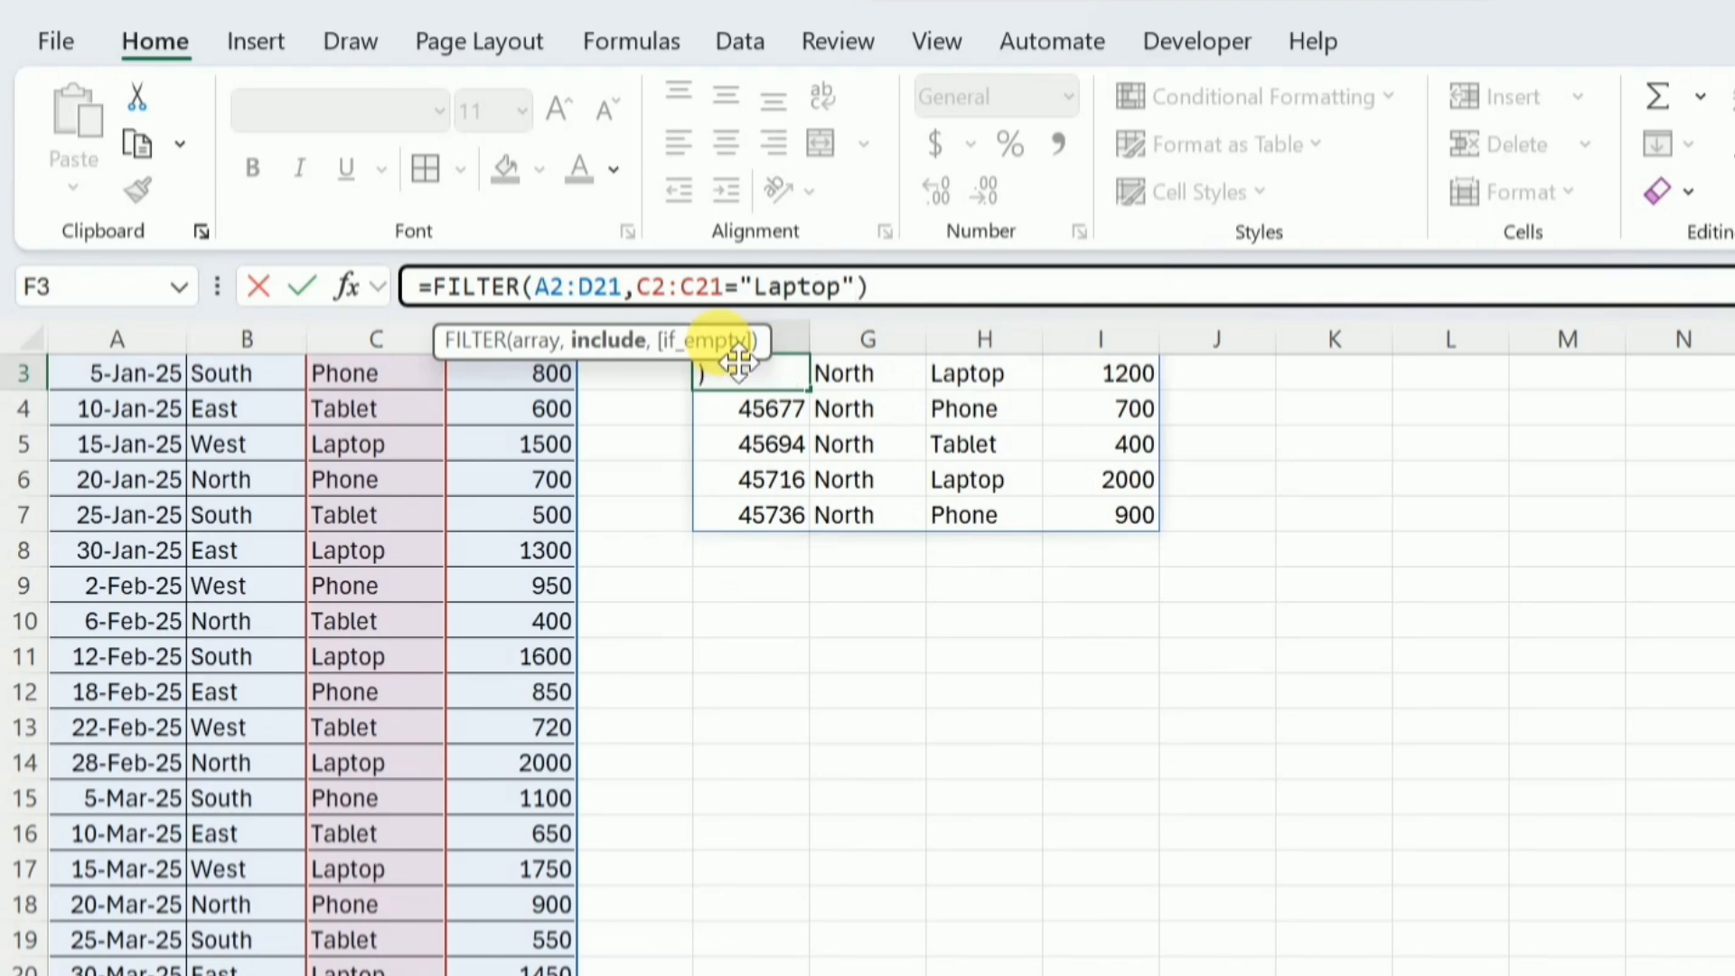
{"action": "key", "text": "Return"}
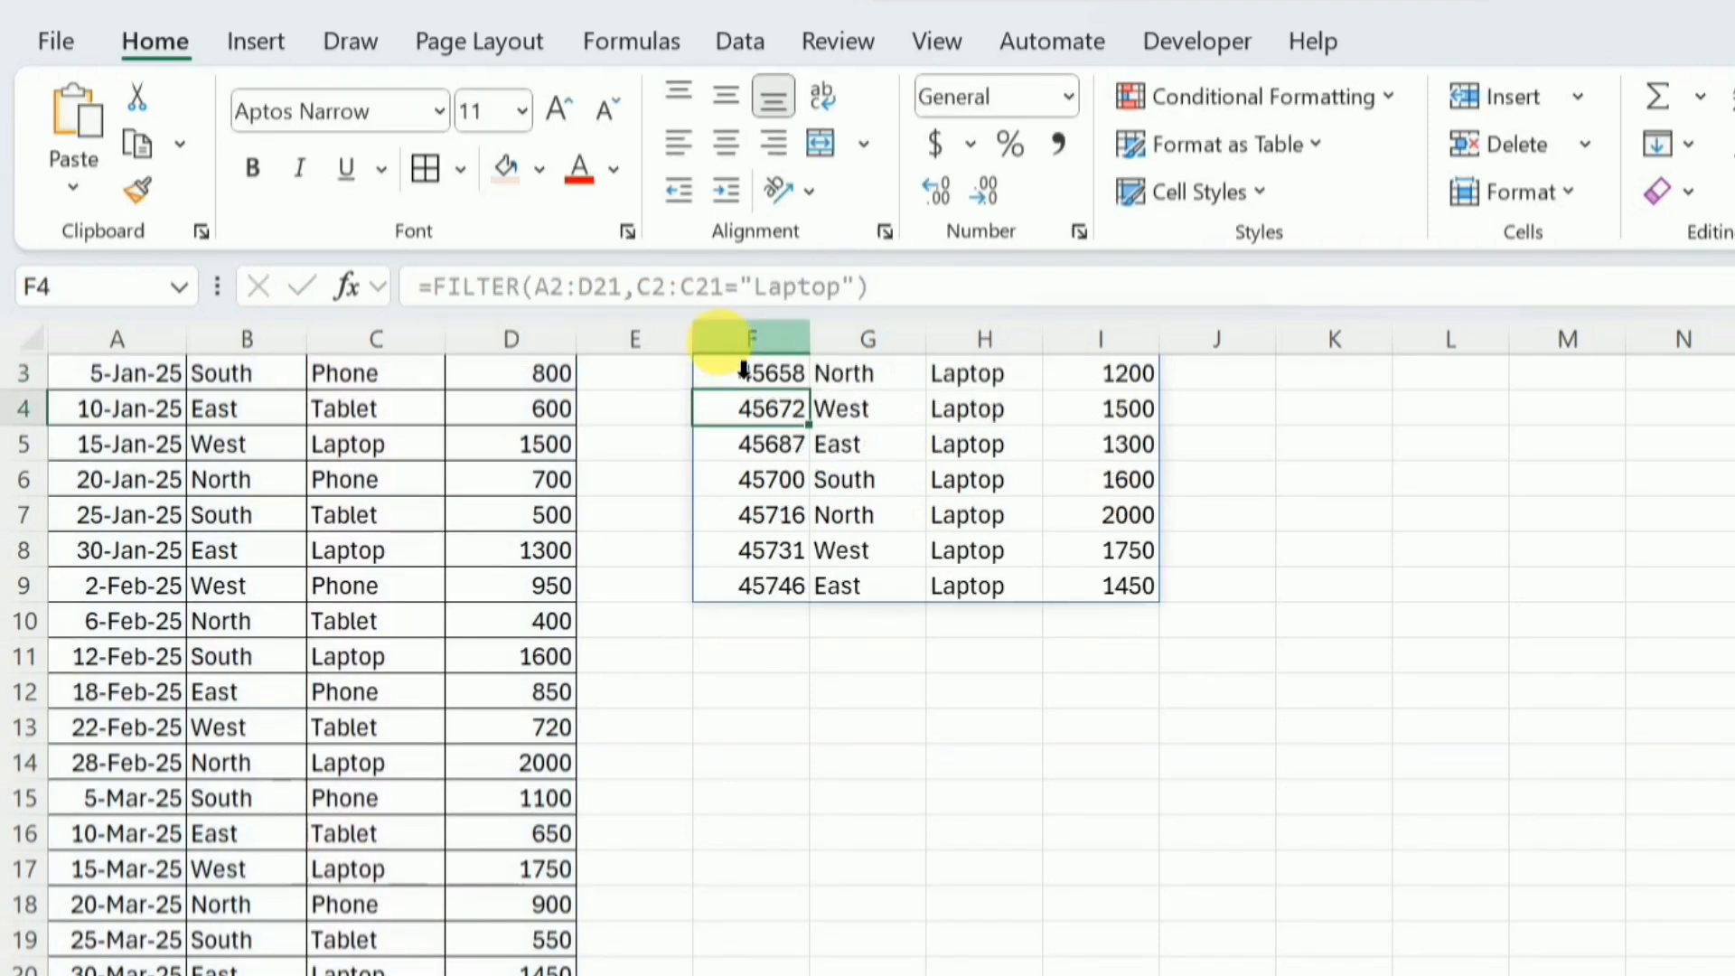
{"action": "scroll", "coordinate": [867, 632], "scroll_direction": "up", "scroll_amount": 1}
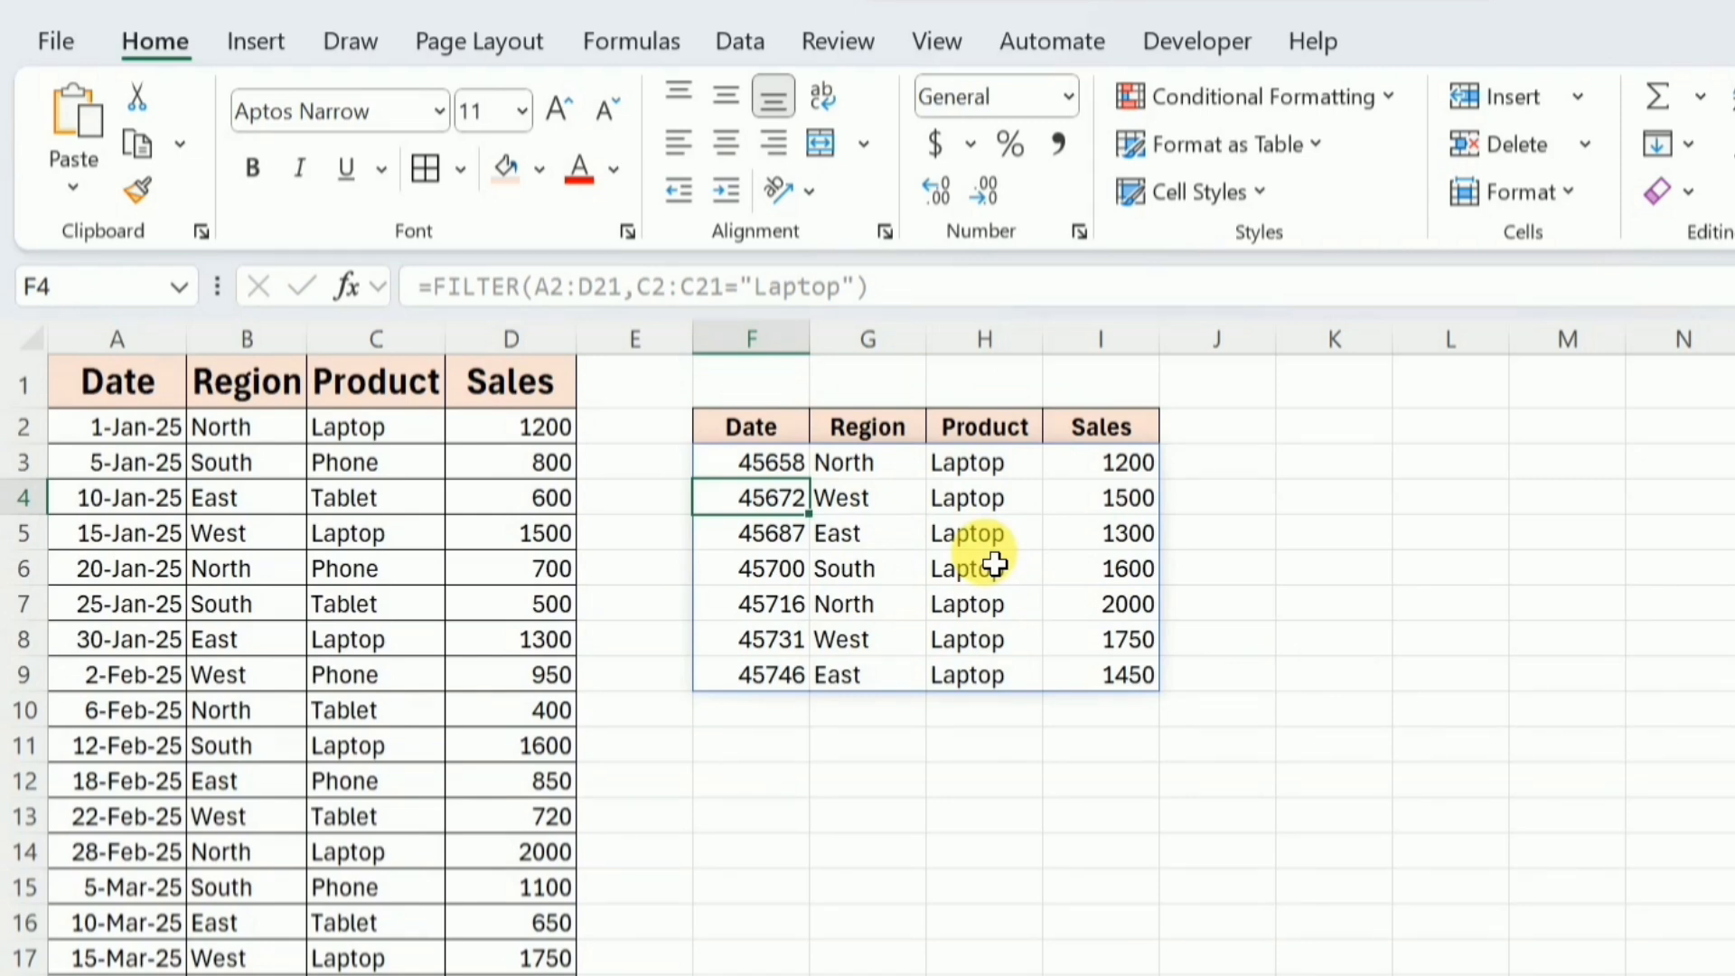
Delete the product condition from the FILTER formula in F3, leaving the include argument empty.
{"action": "left_click", "coordinate": [767, 471]}
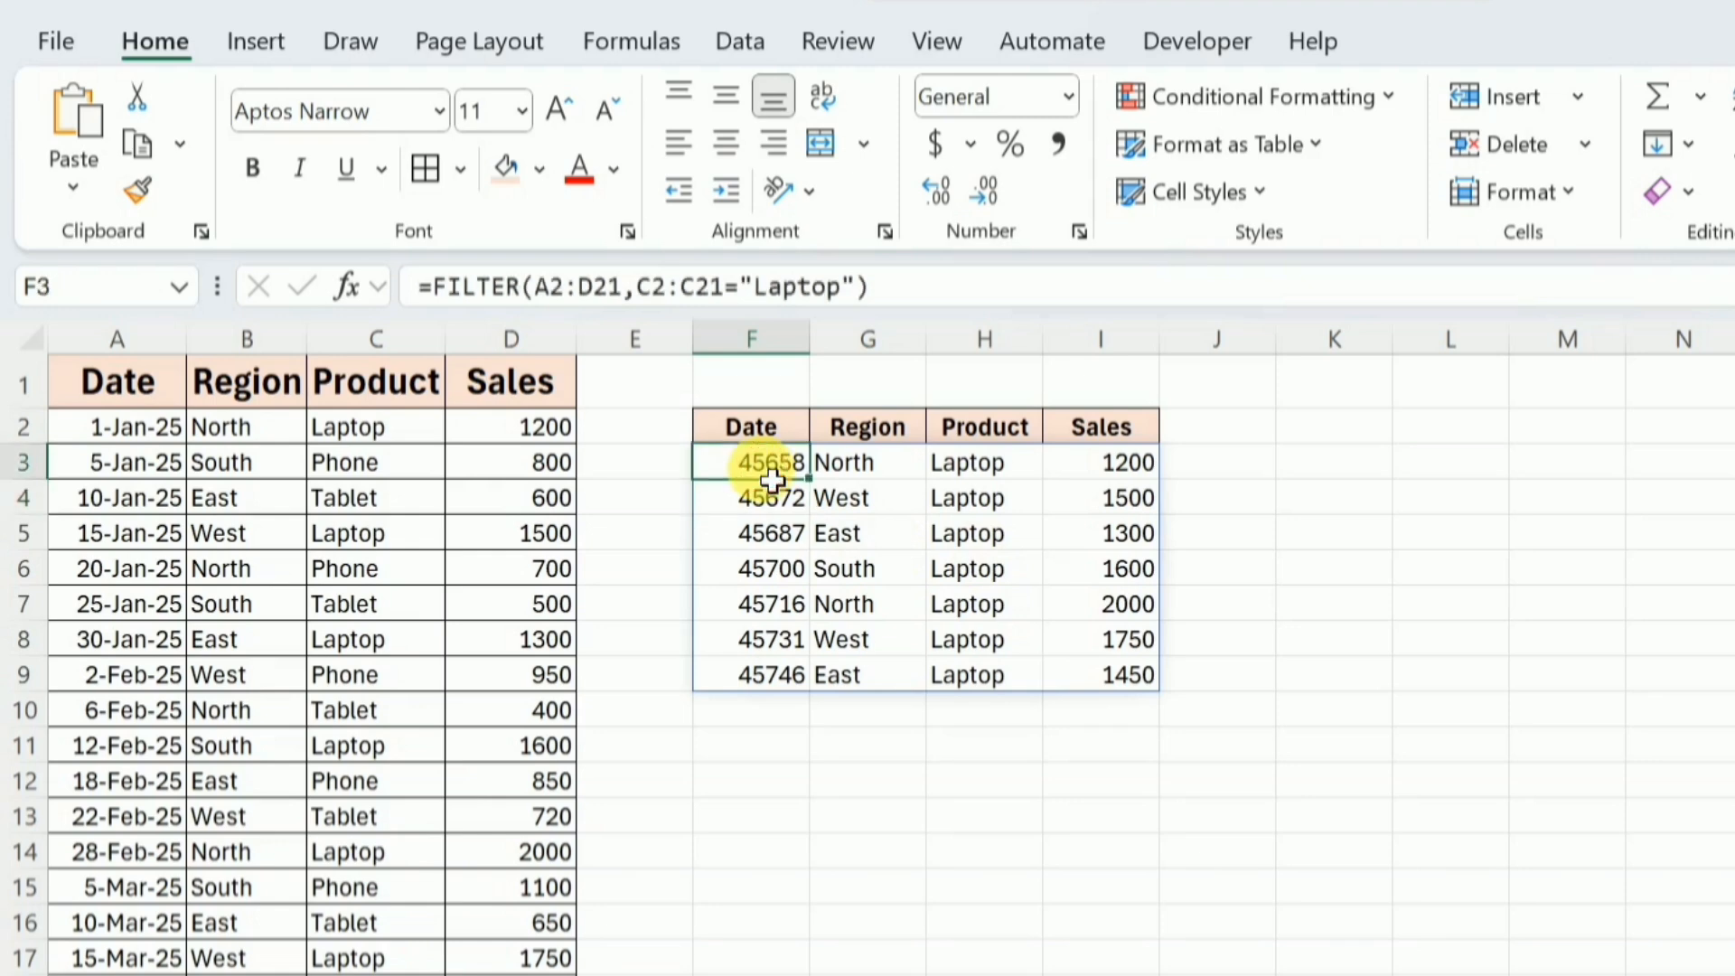
{"action": "left_click", "coordinate": [875, 298]}
{"action": "key", "text": "BackSpace"}
{"action": "key", "text": "BackSpace"}
{"action": "key", "text": "BackSpace"}
{"action": "key", "text": "BackSpace"}
{"action": "key", "text": "BackSpace"}
{"action": "key", "text": "BackSpace"}
{"action": "key", "text": "BackSpace"}
{"action": "key", "text": "BackSpace"}
{"action": "key", "text": "BackSpace"}
{"action": "key", "text": "BackSpace"}
{"action": "key", "text": "BackSpace"}
{"action": "key", "text": "BackSpace"}
{"action": "key", "text": "BackSpace"}
{"action": "key", "text": "BackSpace"}
{"action": "key", "text": "BackSpace"}
{"action": "key", "text": "BackSpace"}
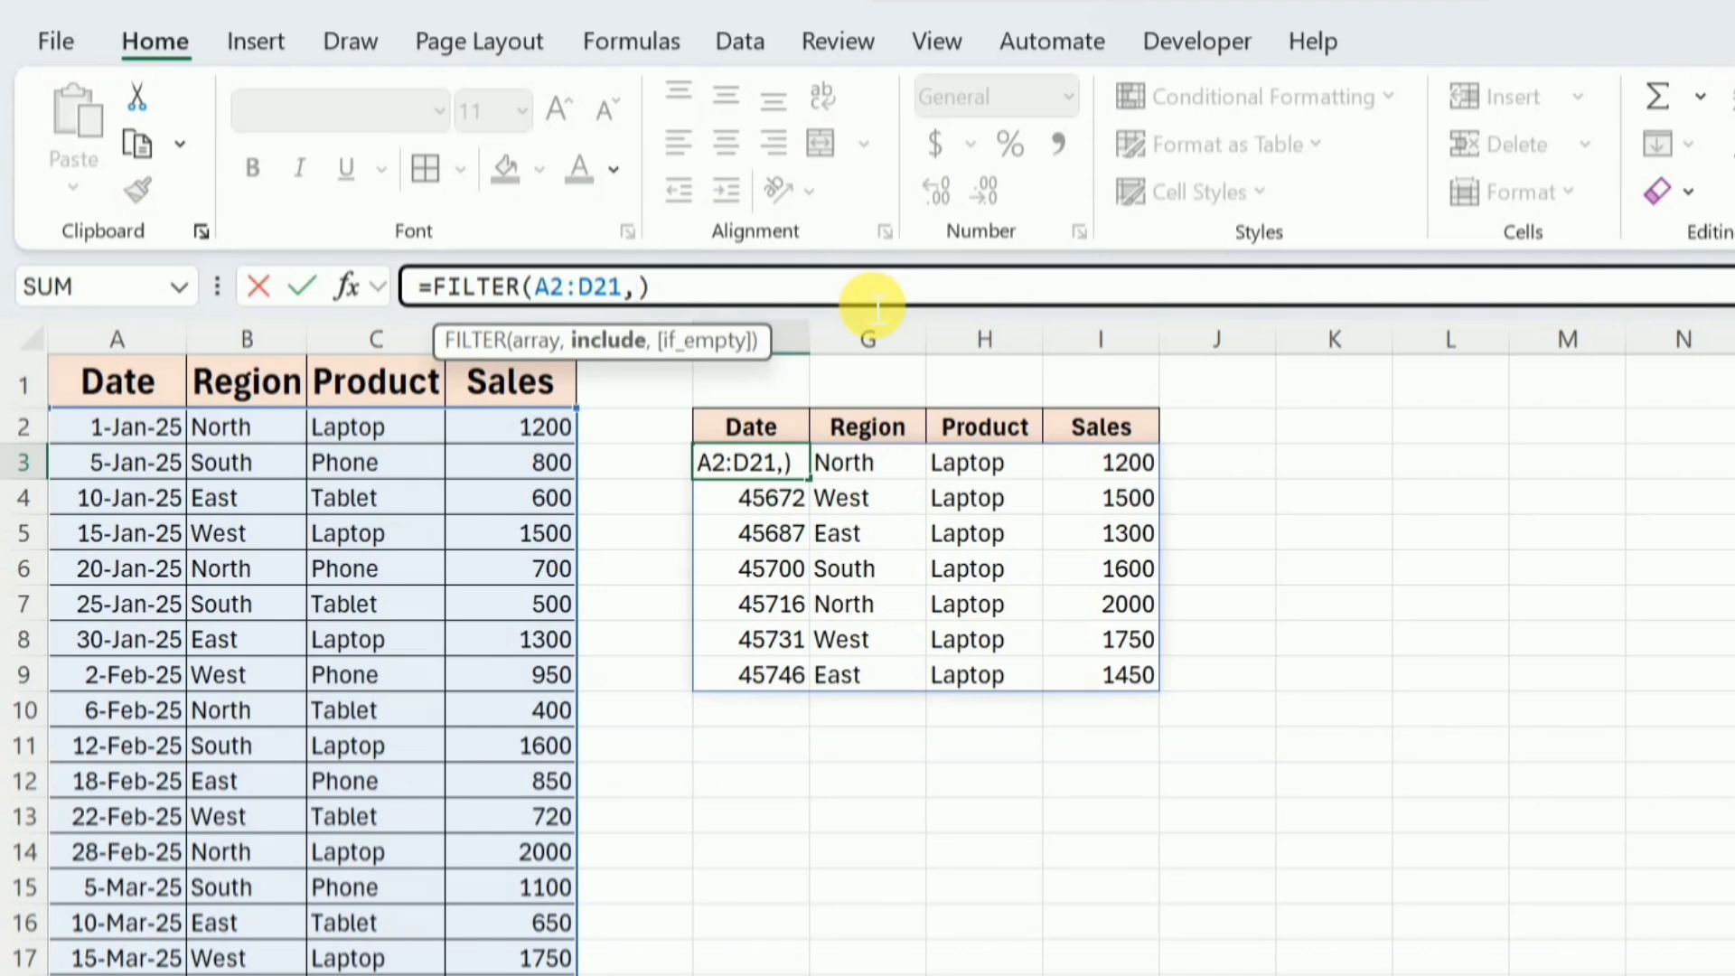
Filter by sales by giving the formula the include condition D2:D21>500 and enter it.
{"action": "left_click", "coordinate": [556, 441]}
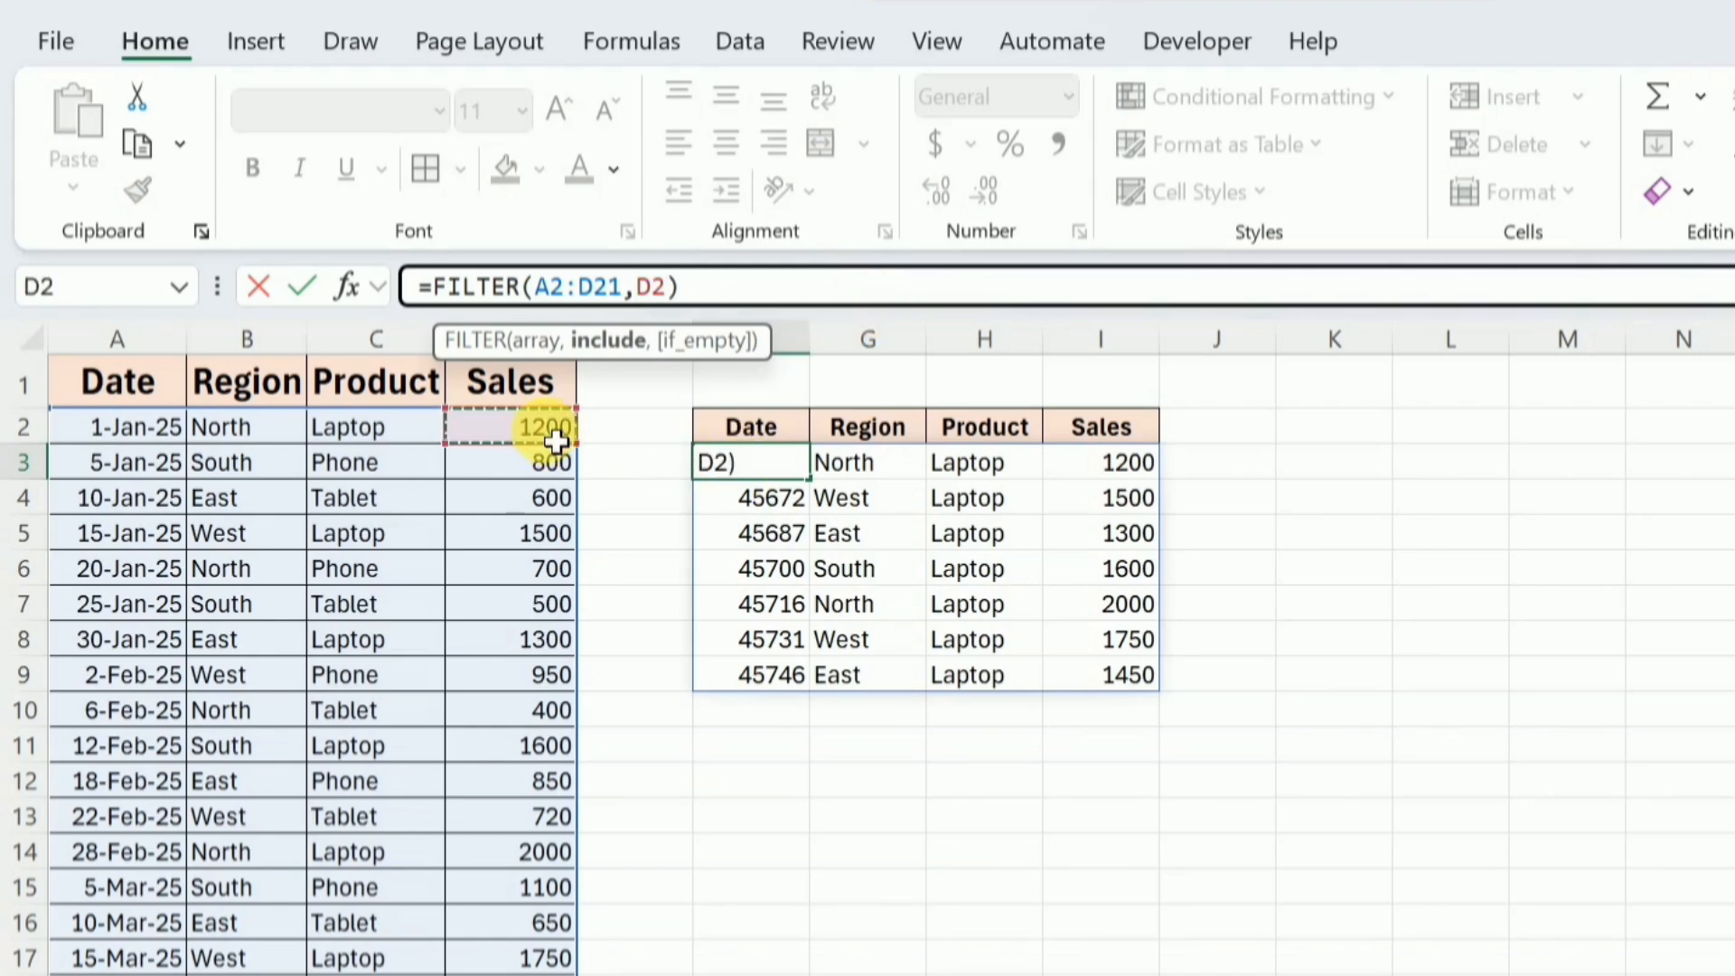
{"action": "key", "text": "ctrl+shift+Down"}
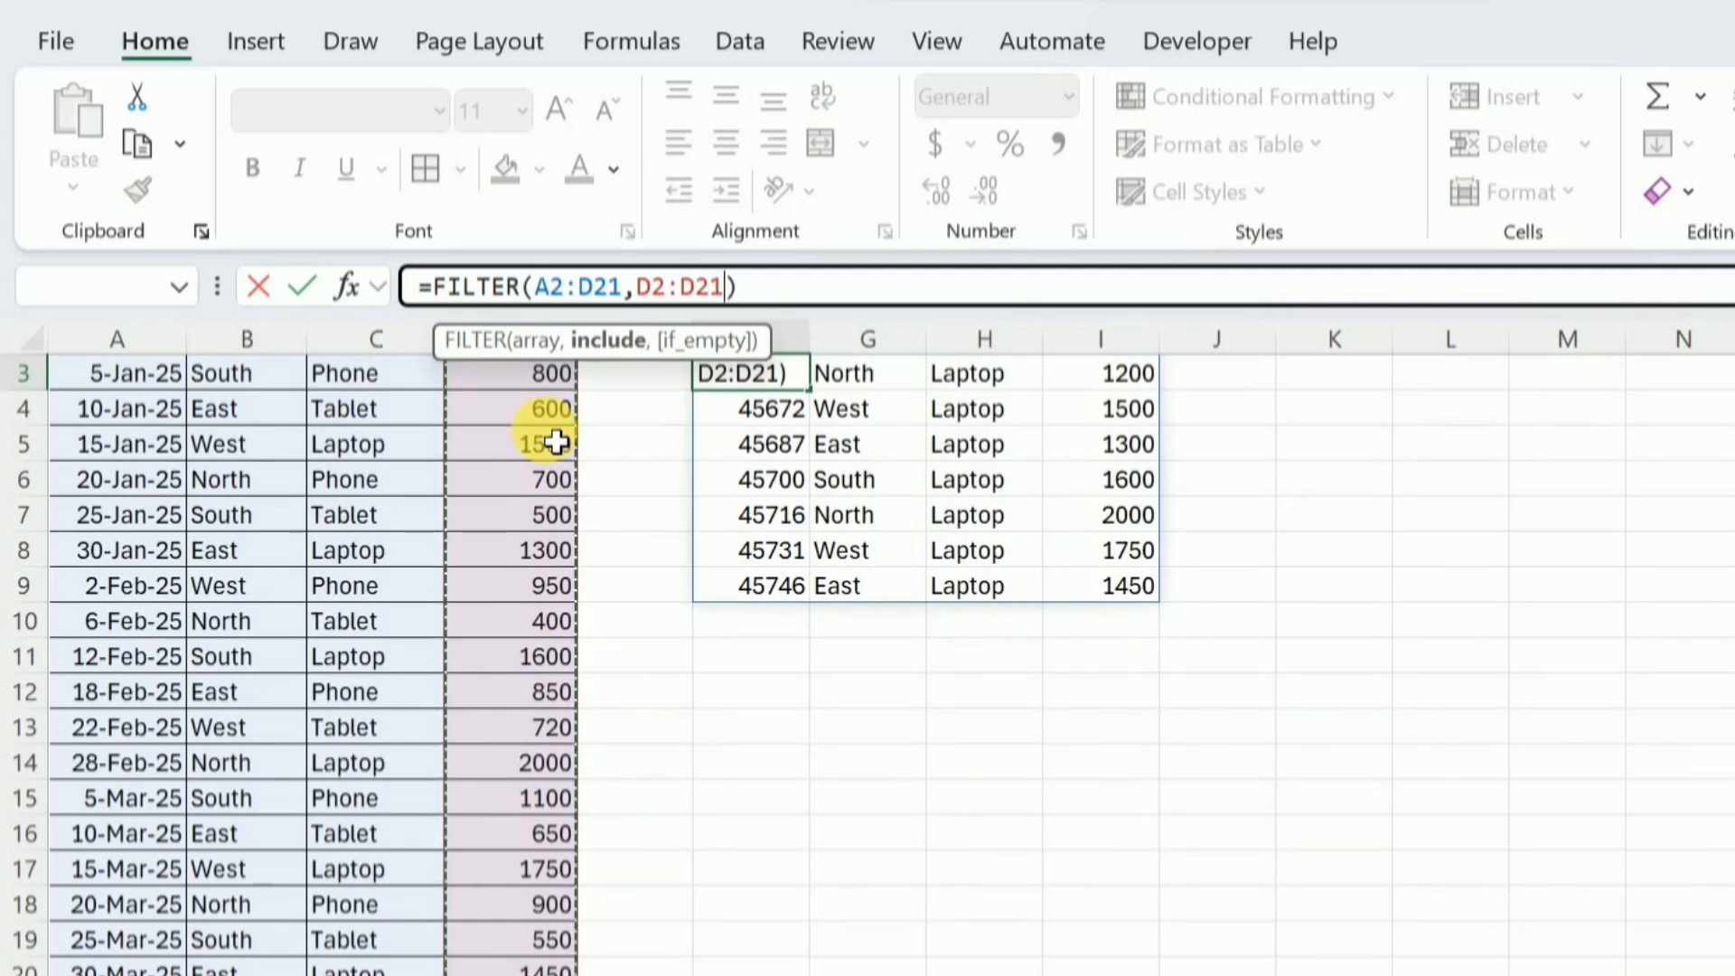
{"action": "type", "text": ">"}
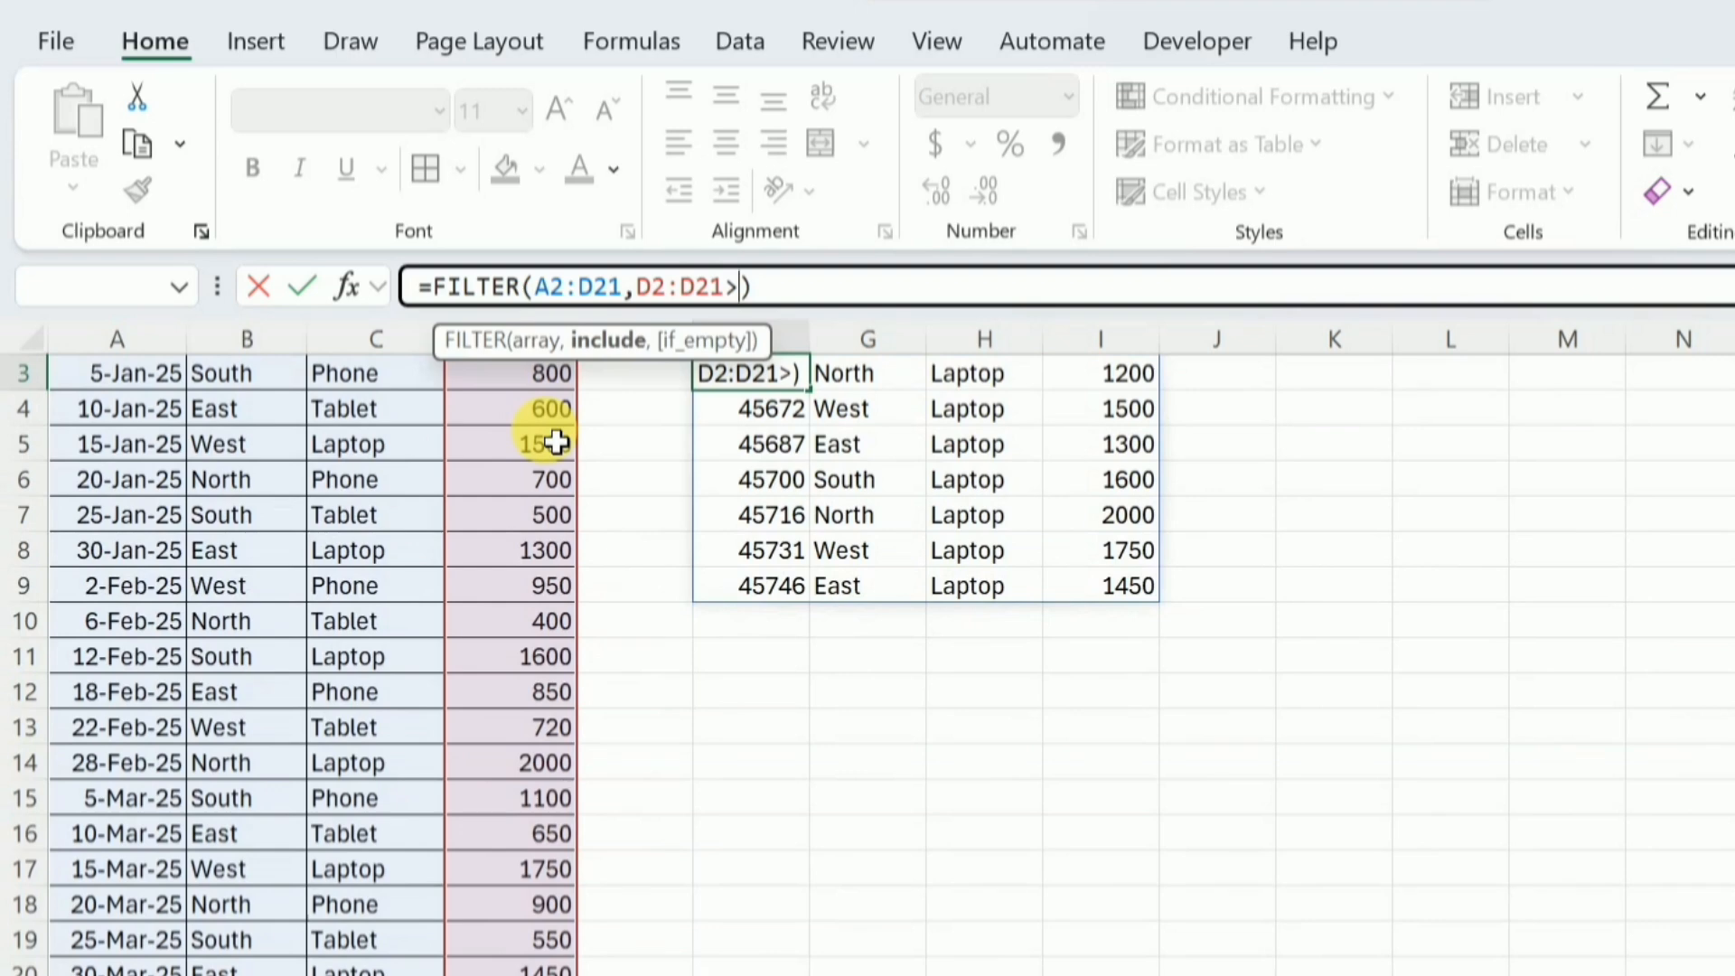
{"action": "type", "text": "500"}
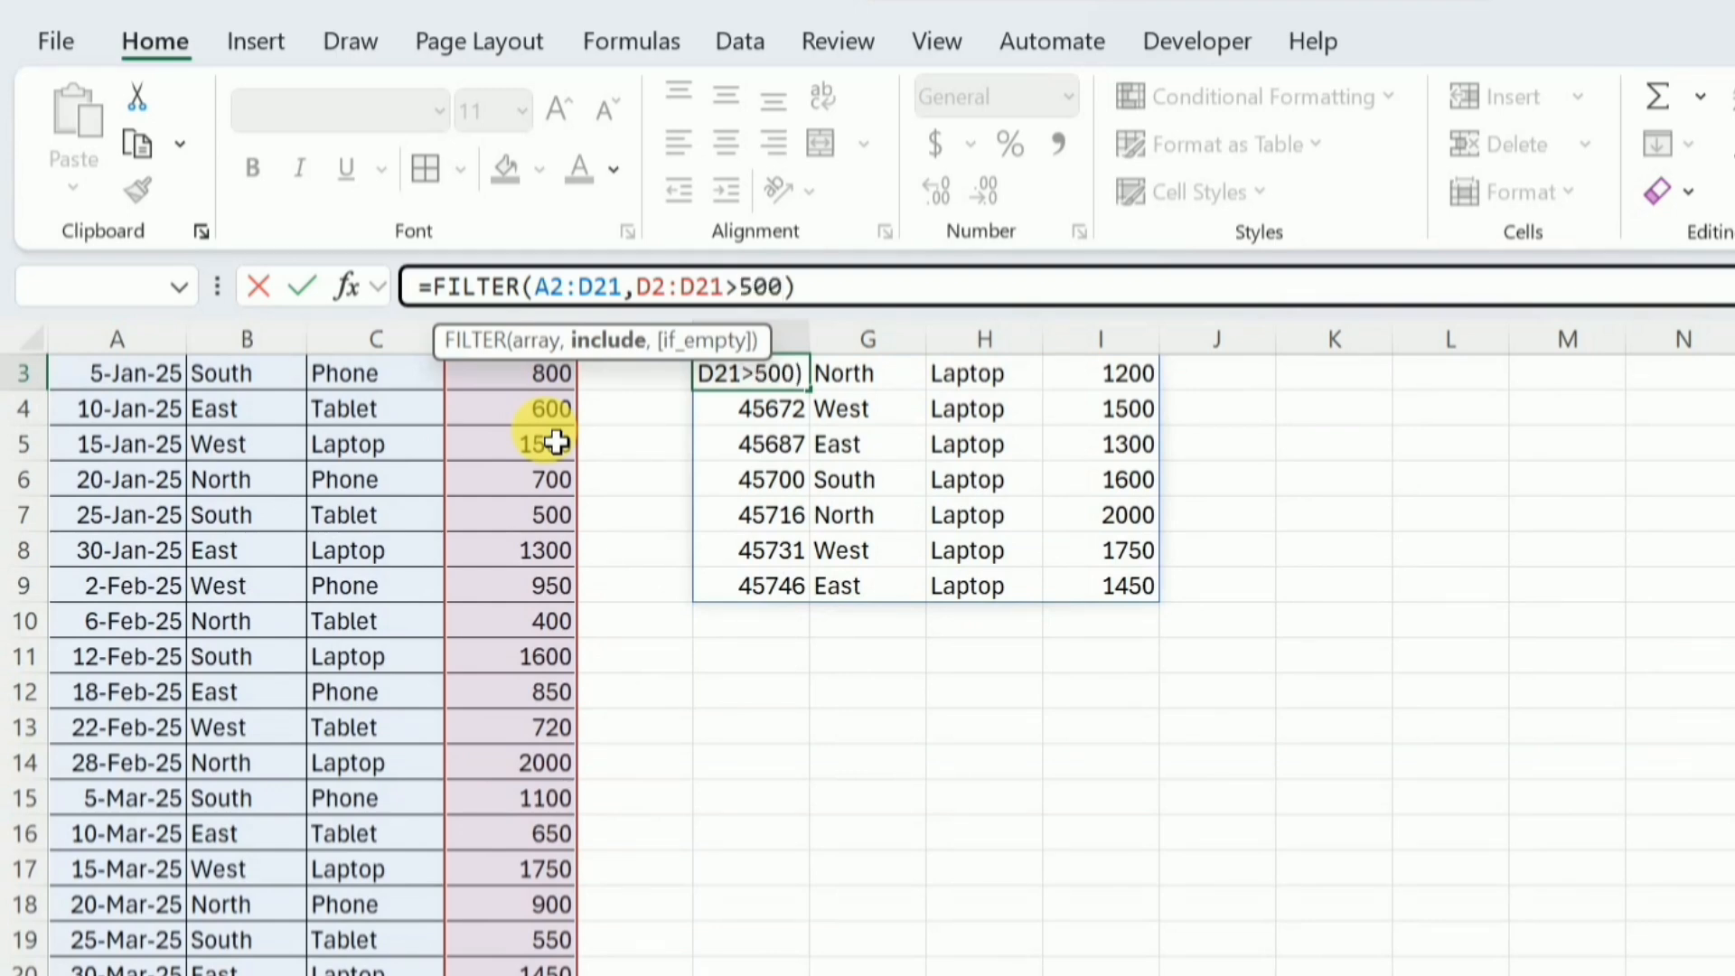
{"action": "key", "text": "Return"}
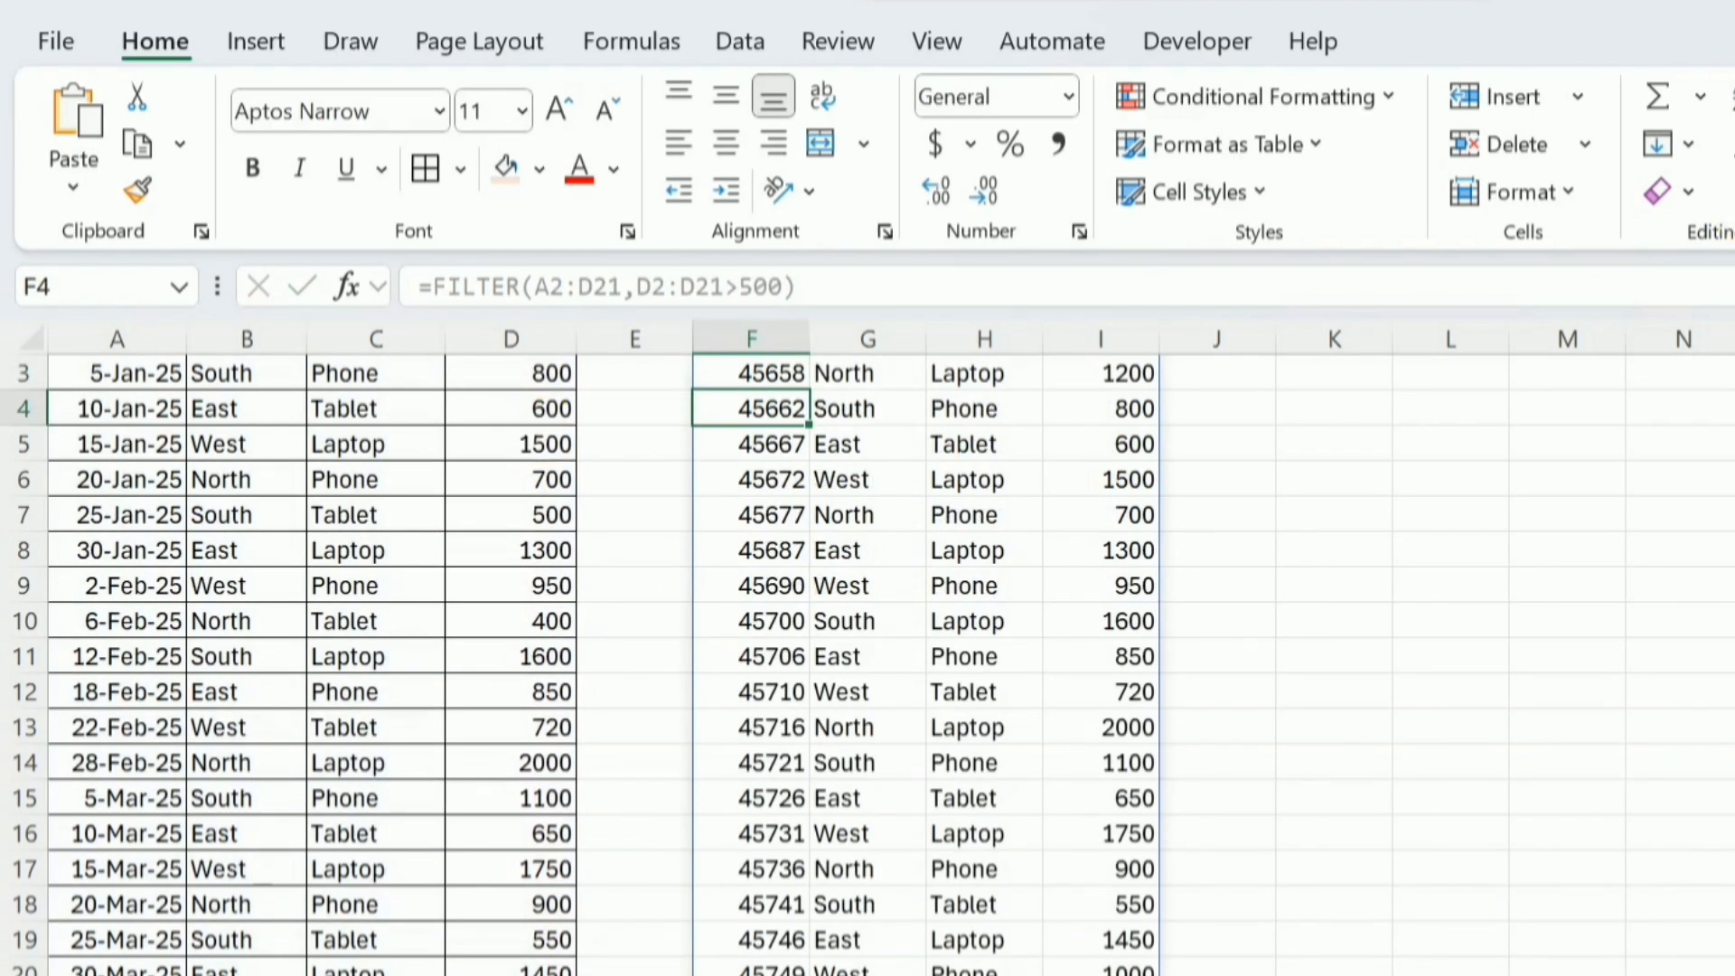
{"action": "scroll", "coordinate": [868, 664], "scroll_direction": "up", "scroll_amount": 1}
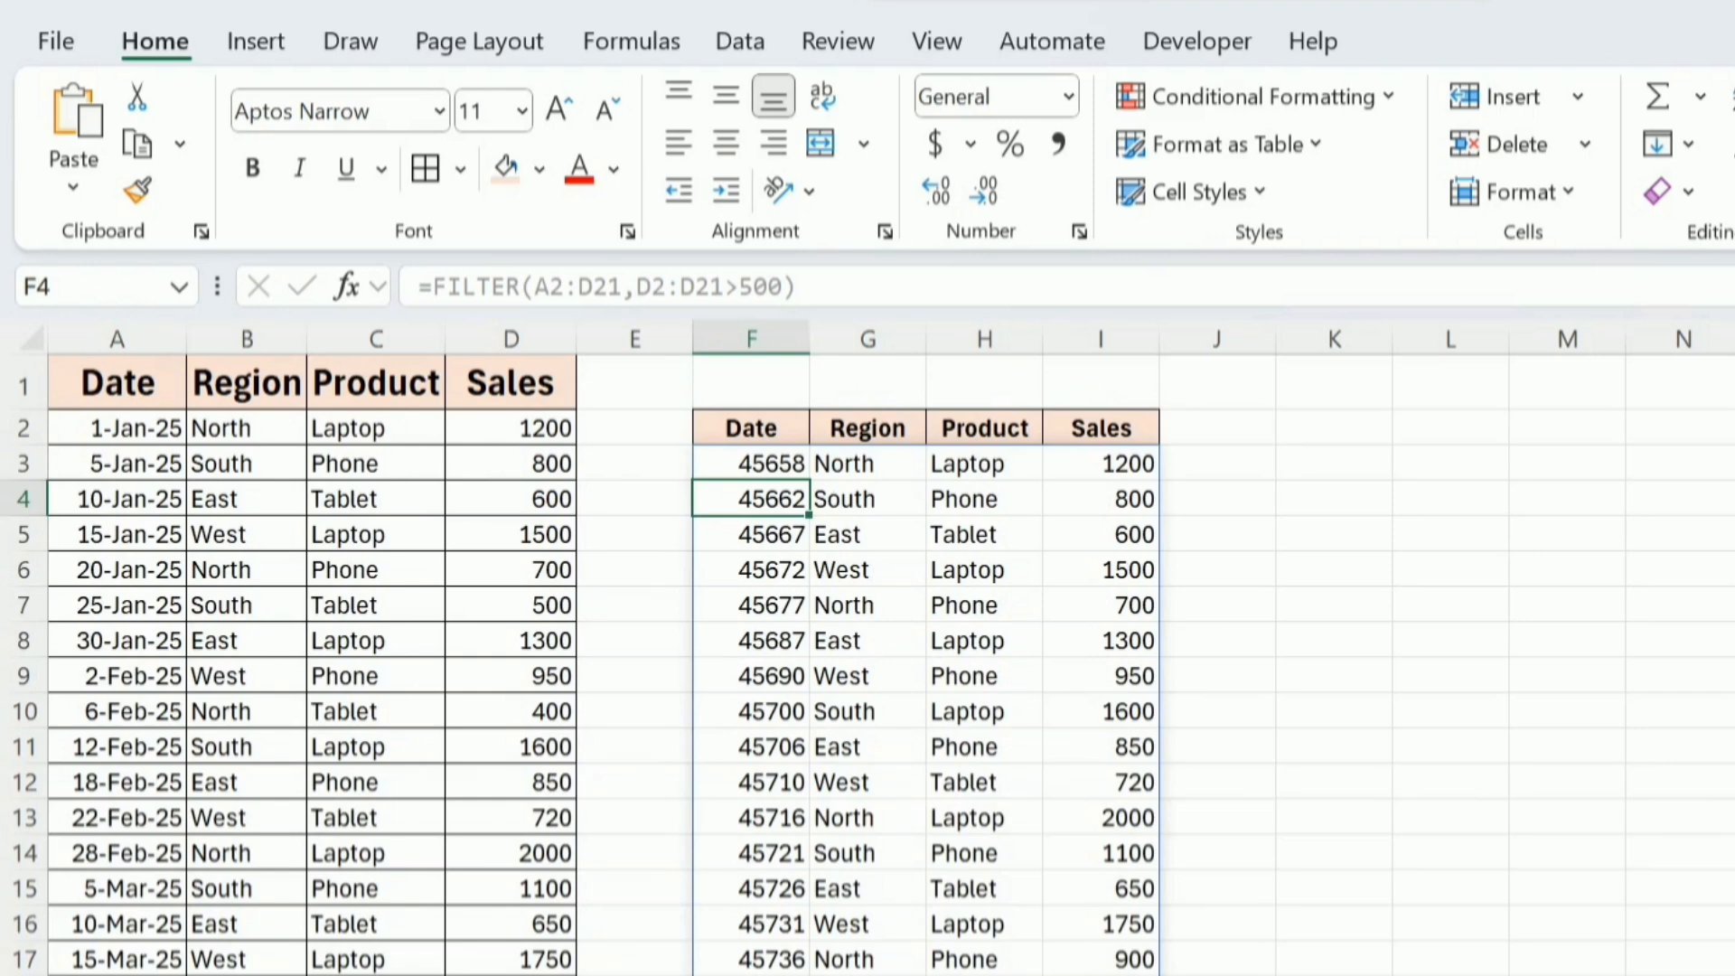